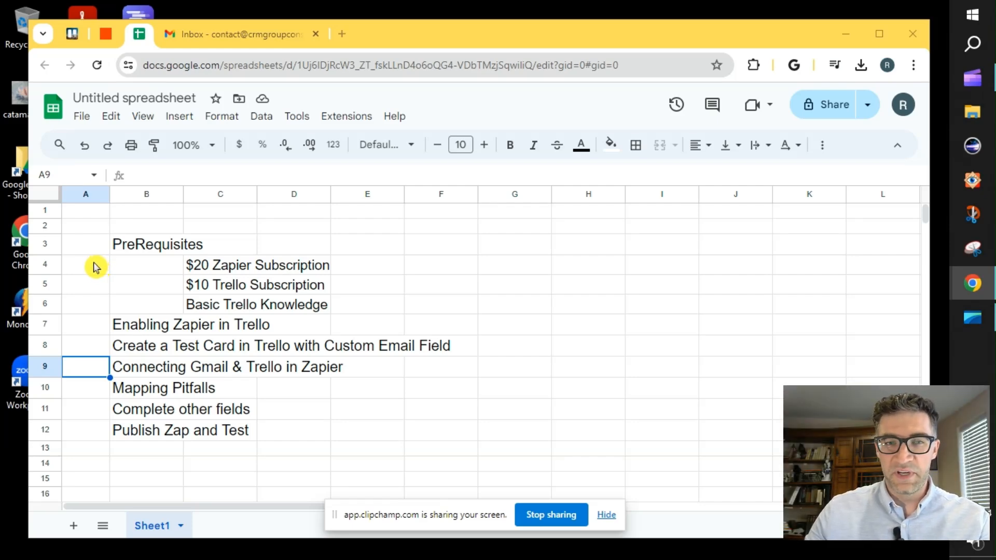
Switch to Trello and open the Power-Ups directory for the Production and Accounting board
click(91, 348)
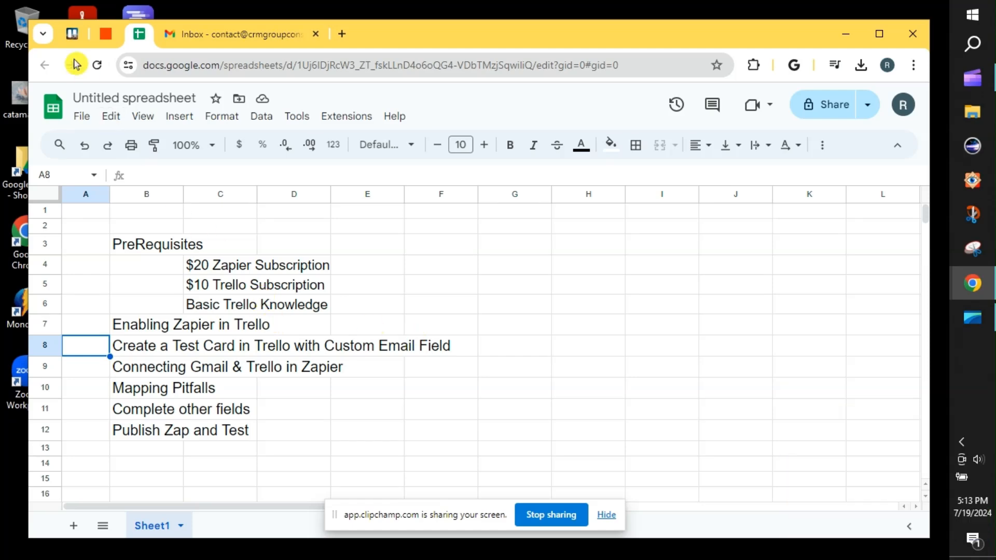
click(73, 34)
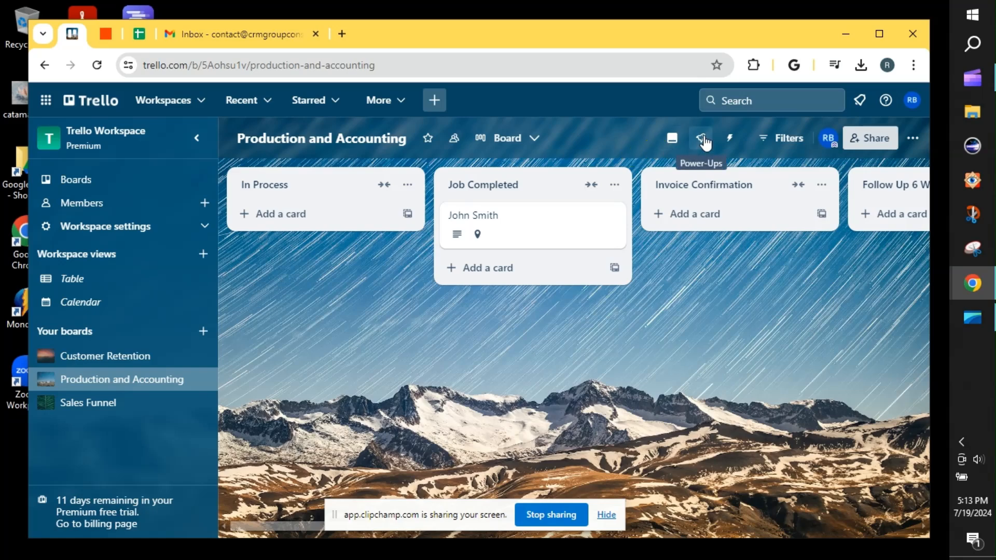
click(703, 139)
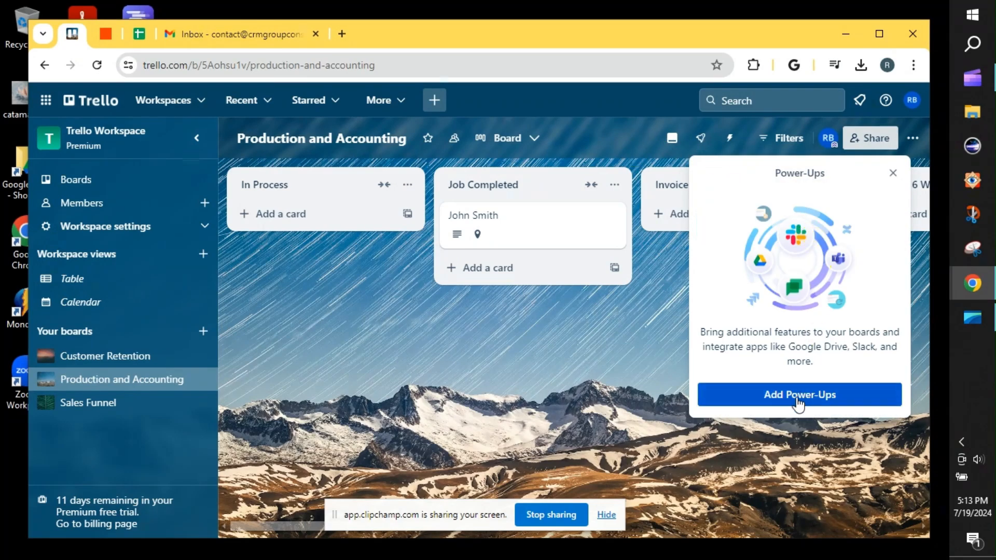
click(792, 398)
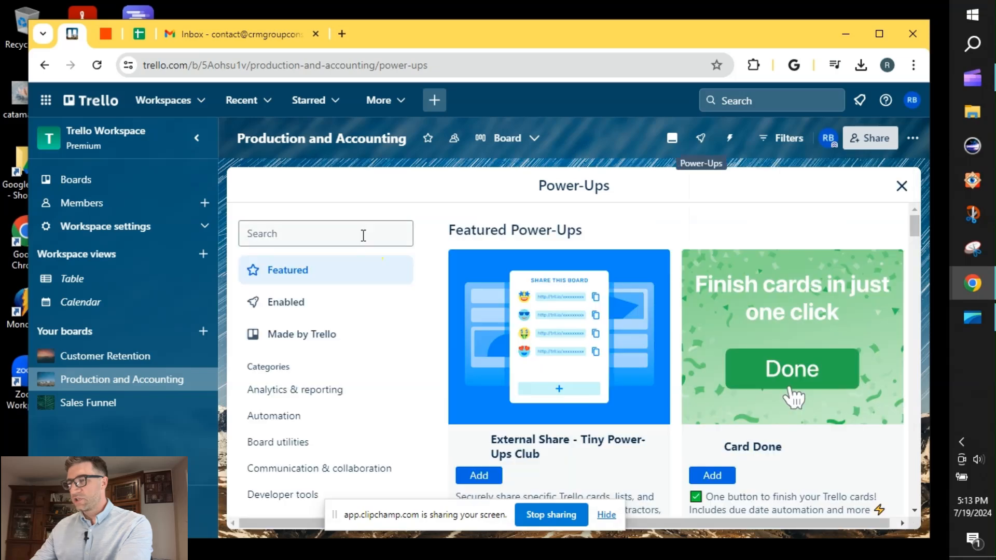
Search the Power-Ups for "zapi", view the Zapier Power-Up's permissions page, and return to the Production and Accounting board
click(363, 234)
text(zapi)
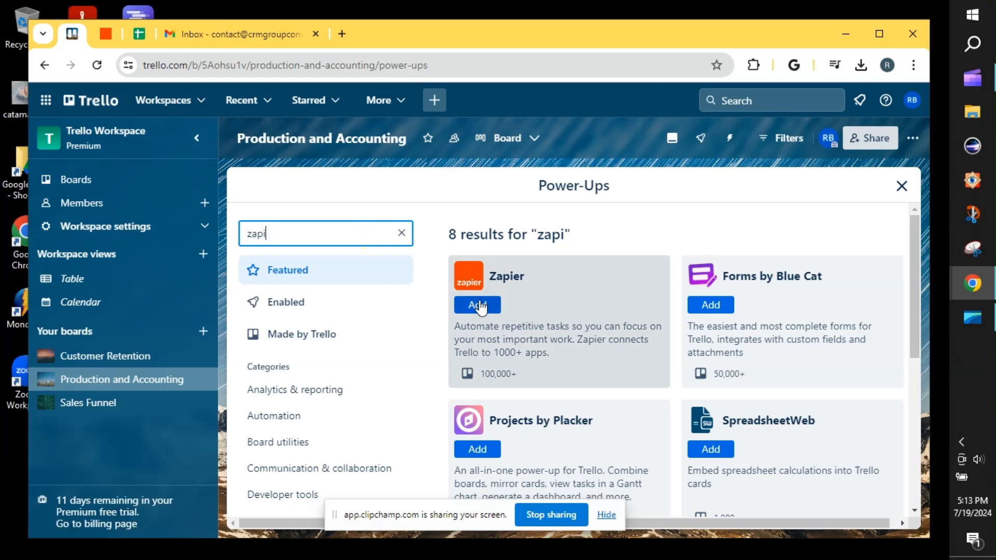
click(477, 304)
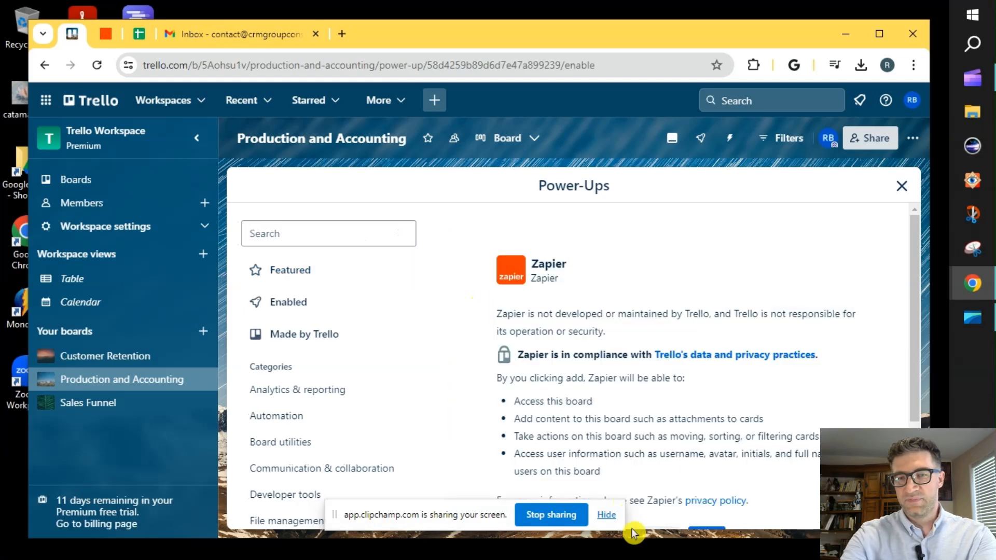
click(606, 515)
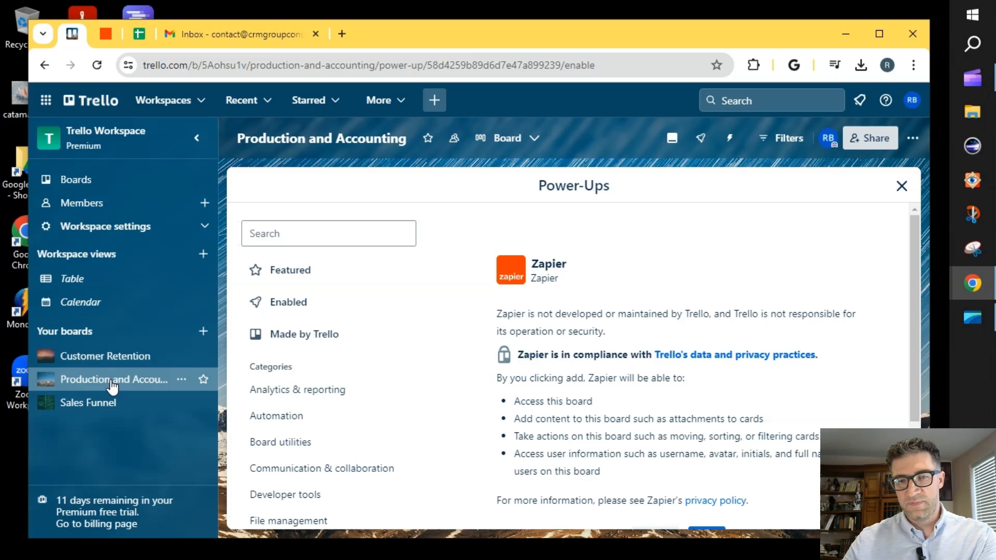
click(89, 384)
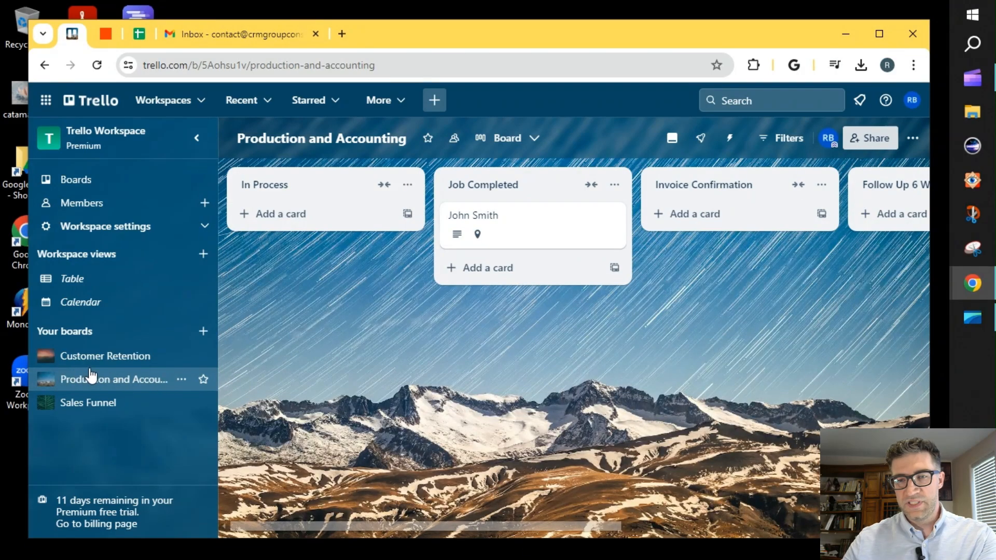
Add a card titled "Batman" to the Job Completed list and open its details
click(478, 271)
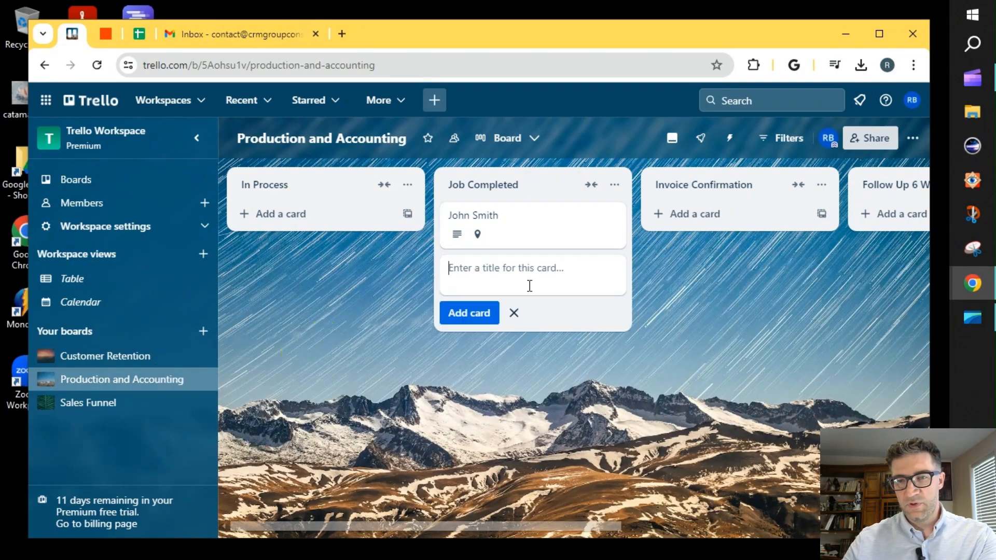
text(Batman)
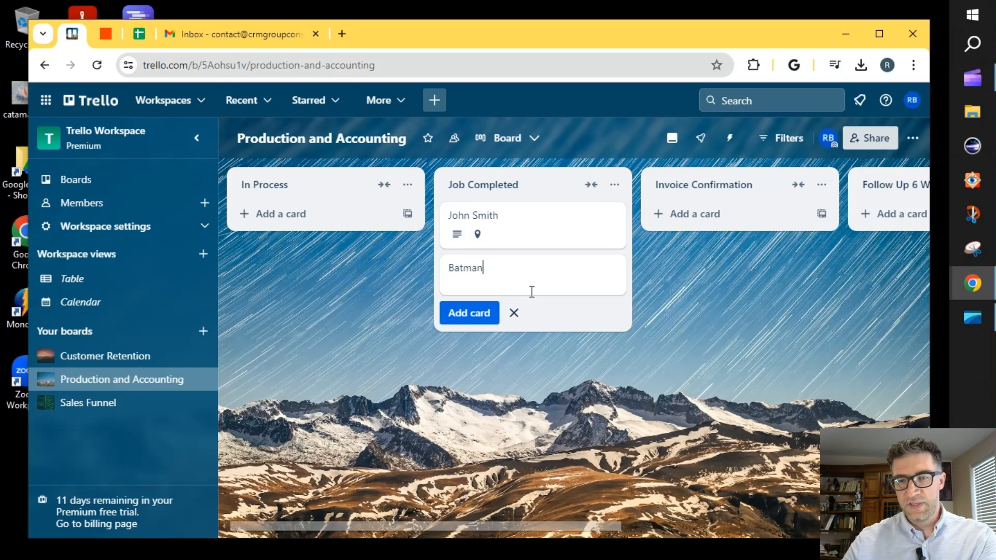
click(492, 311)
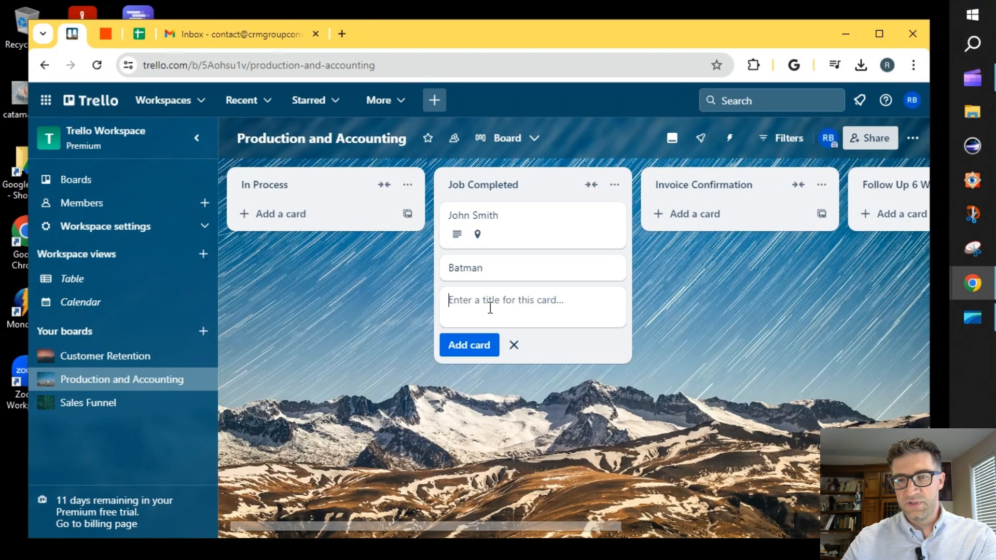
click(613, 268)
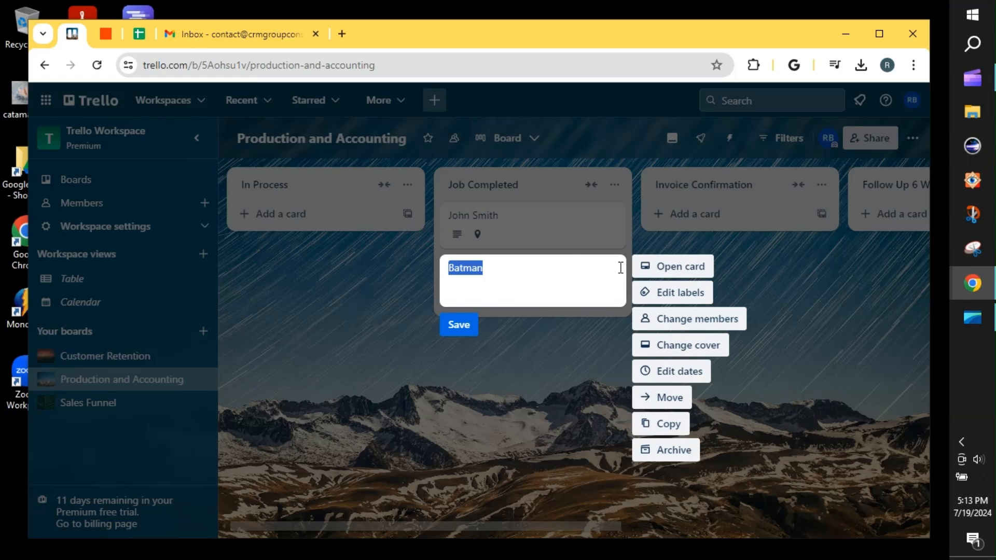
click(694, 265)
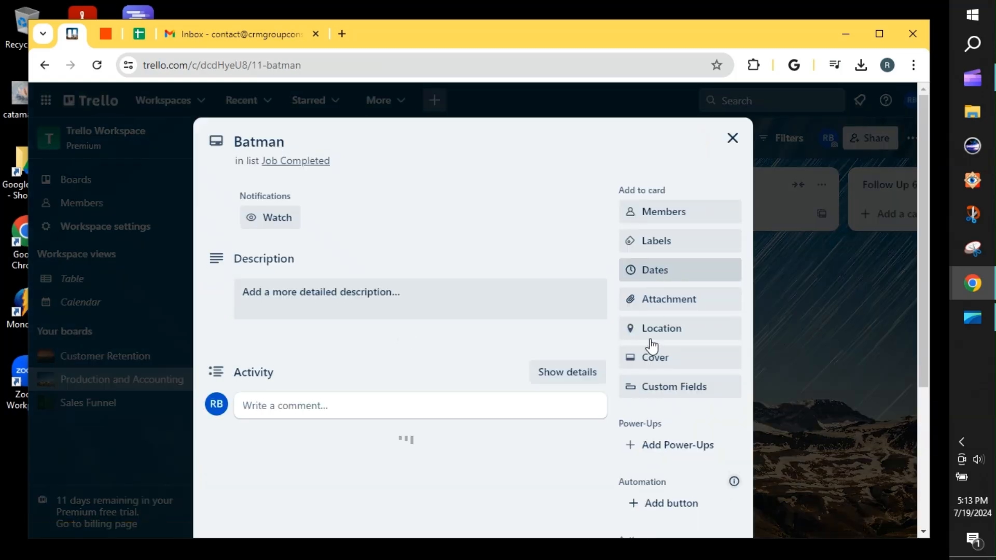
Create a custom field of type Text titled "Customer email" on the Batman card
click(643, 415)
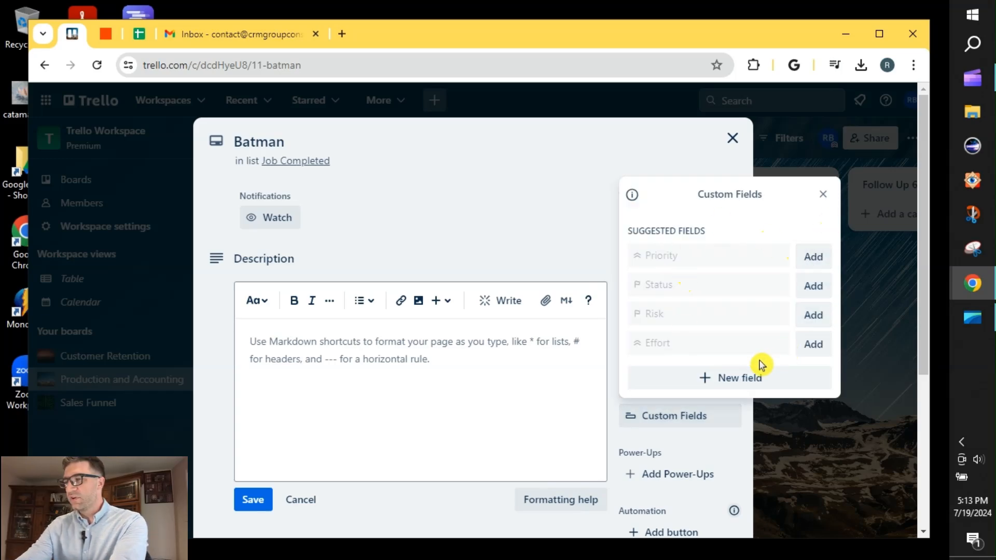
click(729, 373)
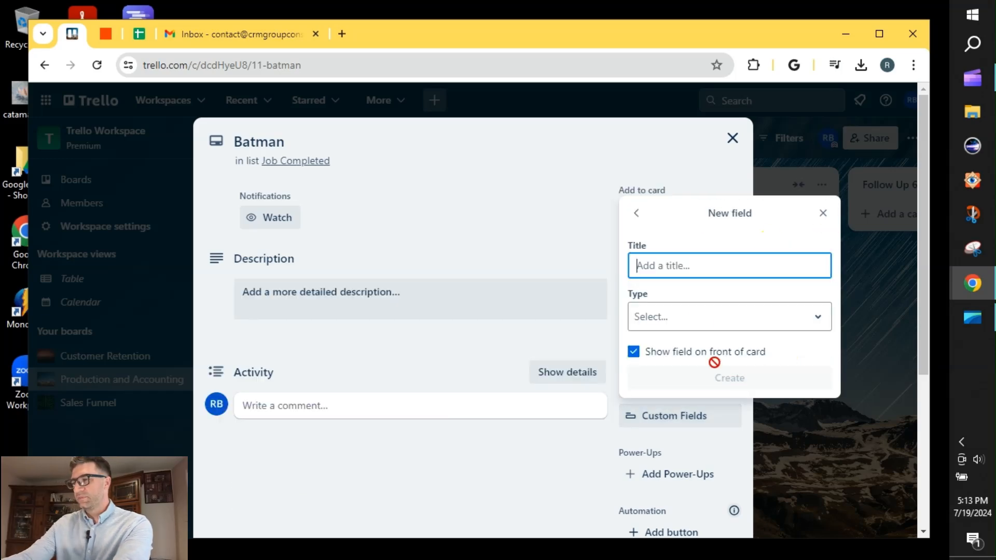
click(747, 326)
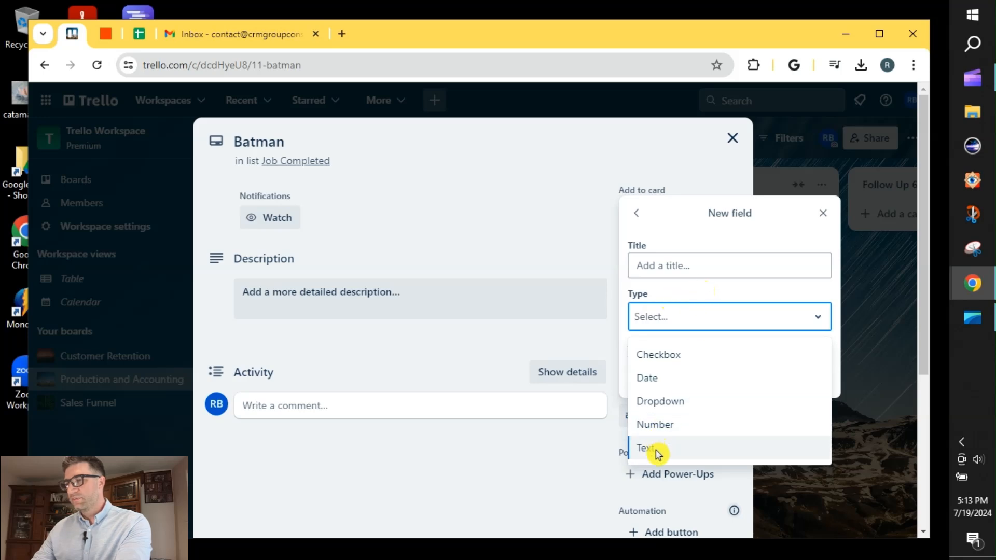
click(657, 452)
click(663, 265)
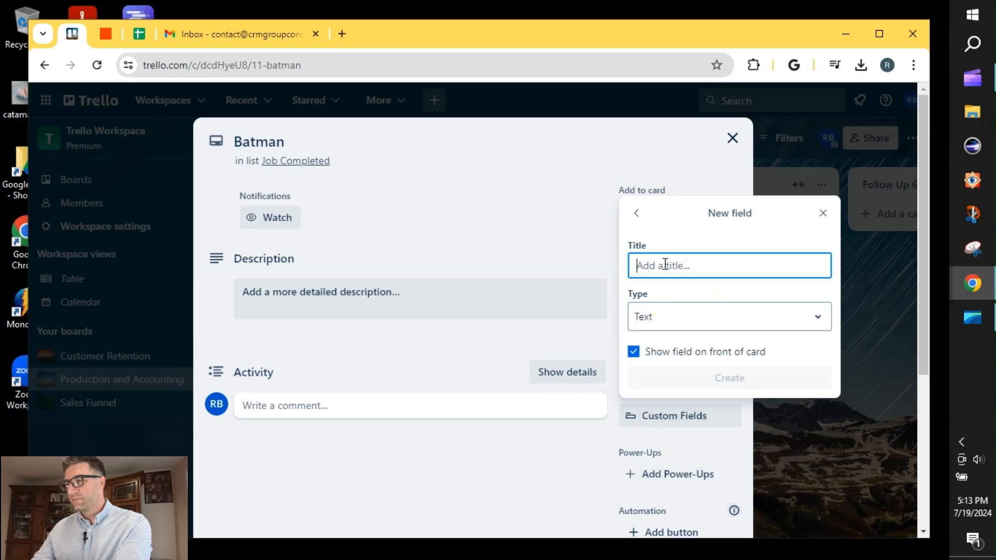
text(Customer email)
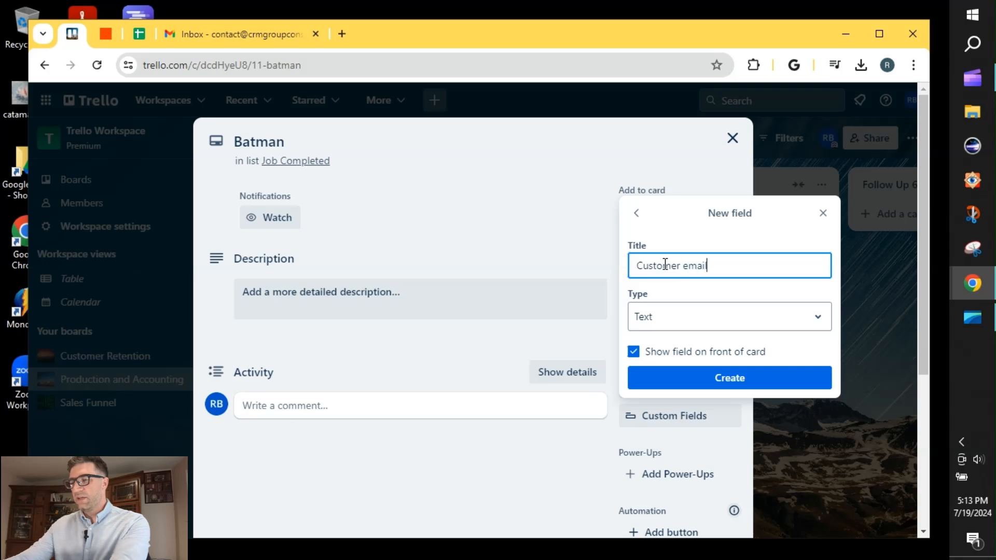
click(723, 379)
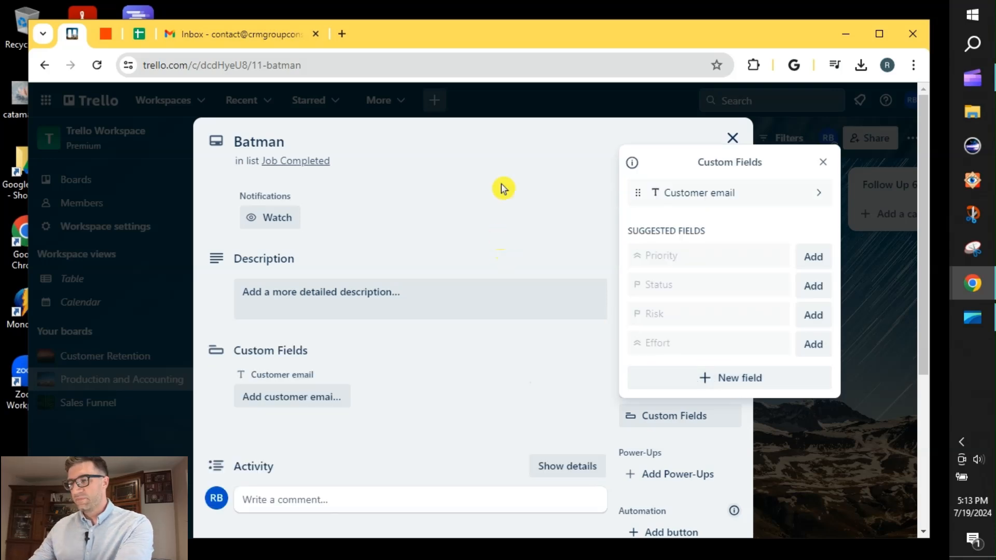
click(511, 144)
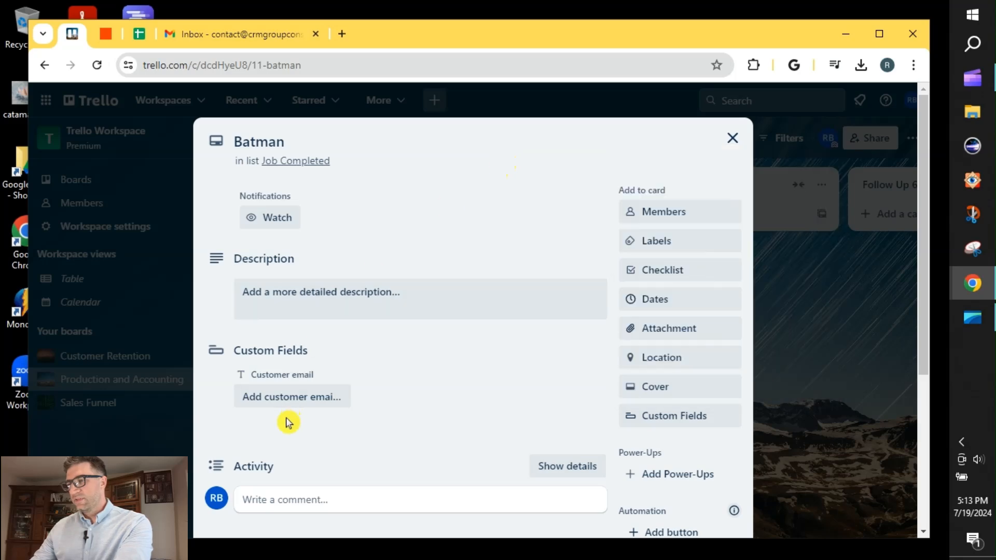
Fill in the Batman card's Customer email field with the customer's email address and move the card to the Invoice Confirmation list
click(284, 399)
text(radu)
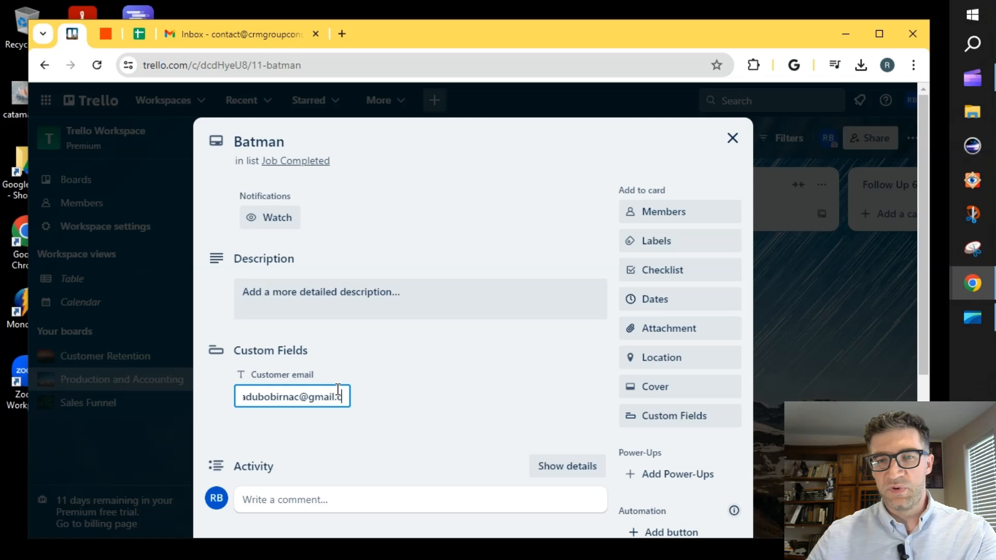
click(398, 411)
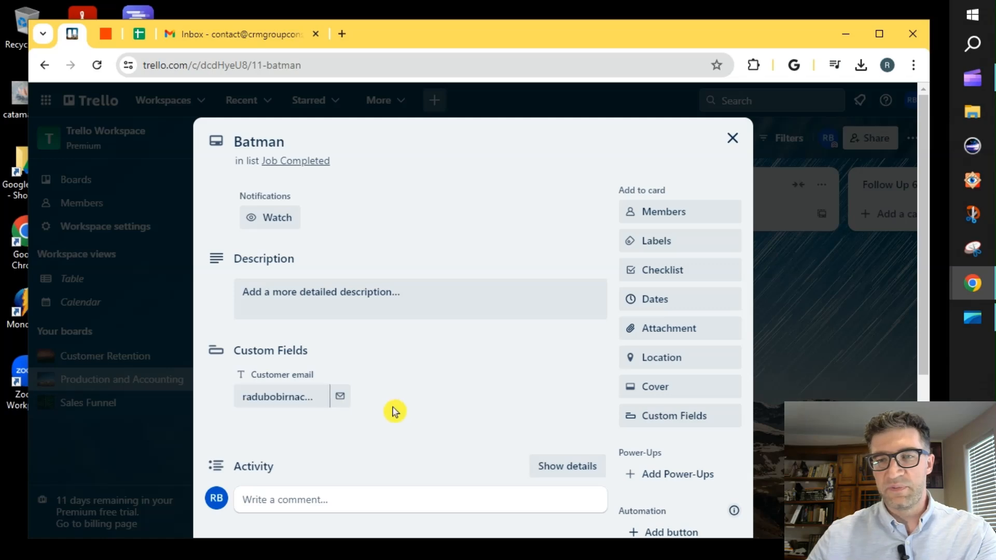
scroll(404, 403, down, 2)
scroll(542, 261, up, 2)
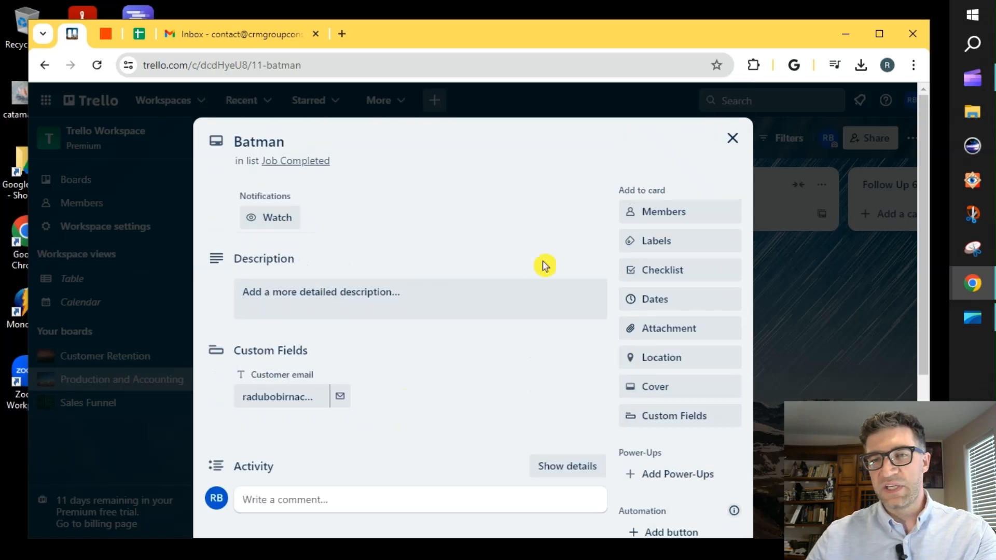
click(731, 139)
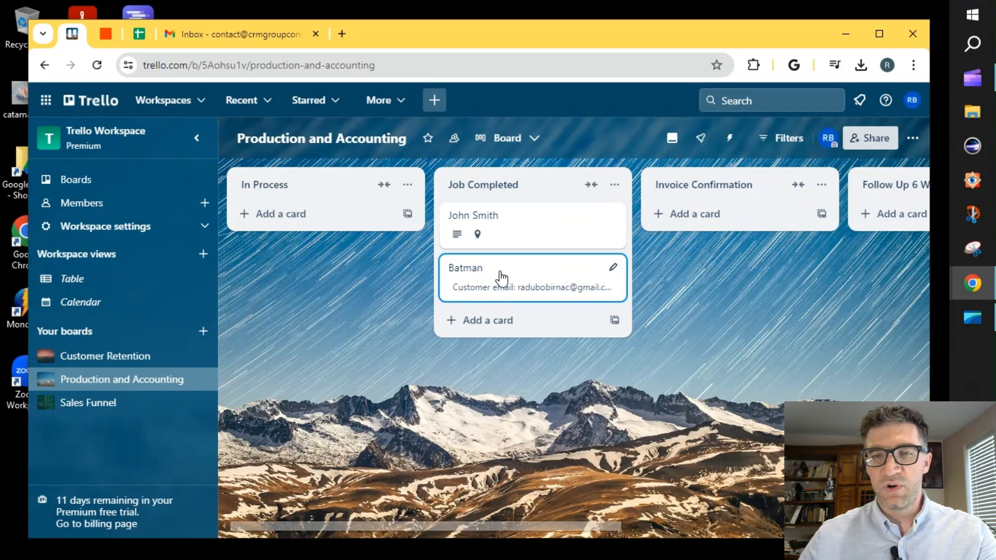
drag(501, 278, 694, 211)
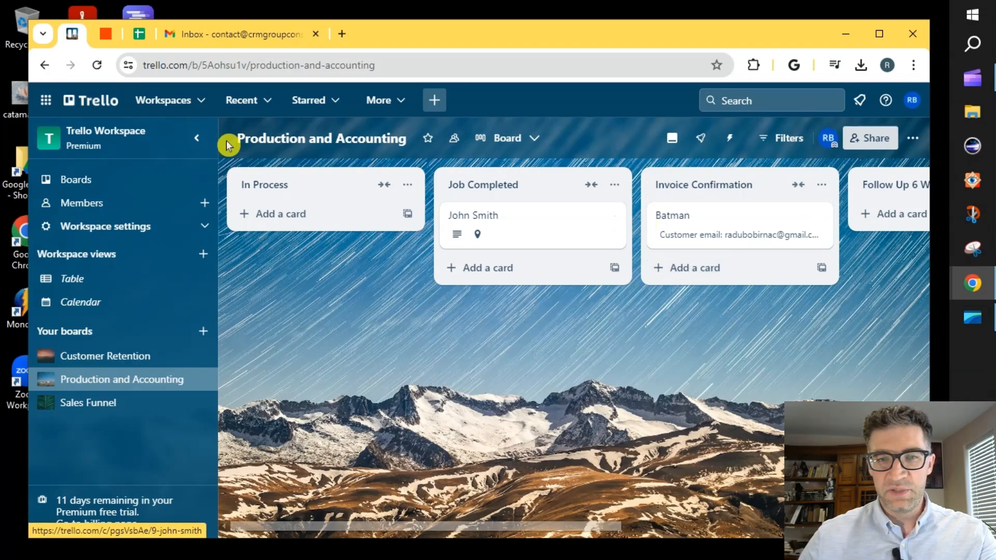
Switch to Zapier and create a new Zap
click(110, 36)
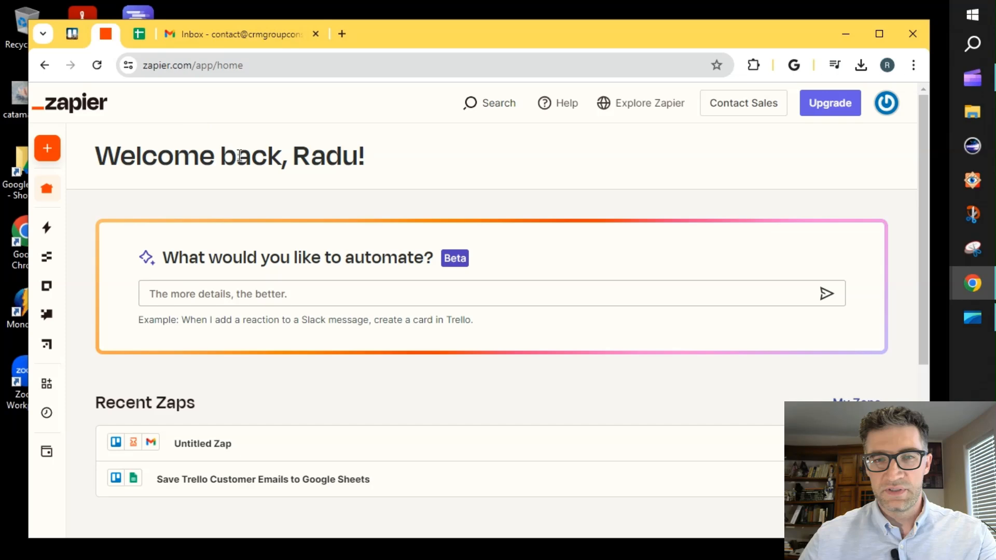
mouse_move(49, 194)
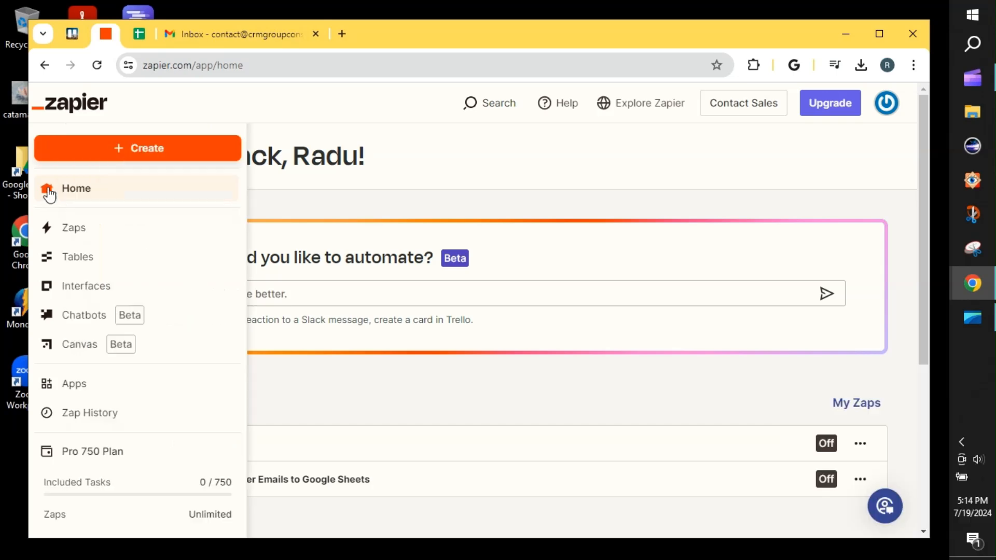
click(164, 150)
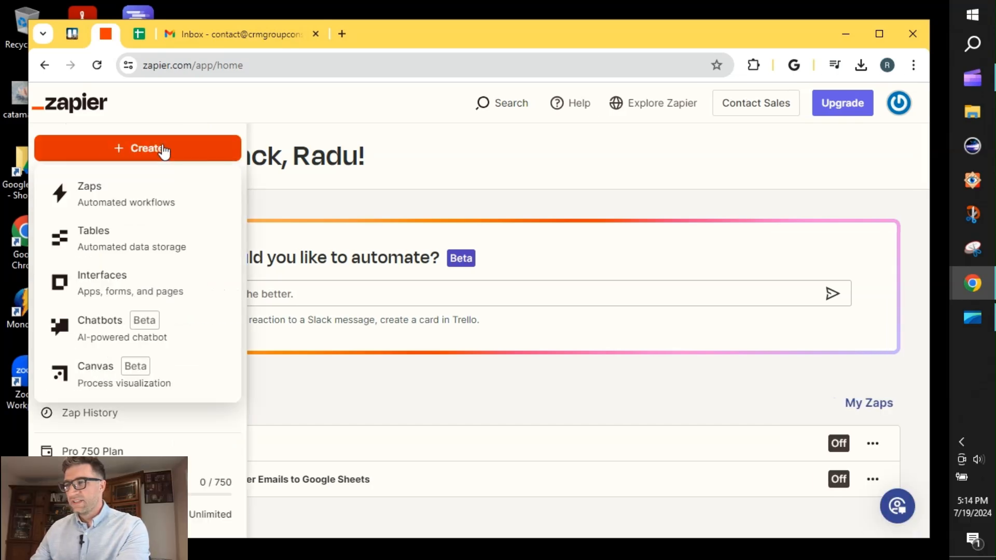
click(108, 196)
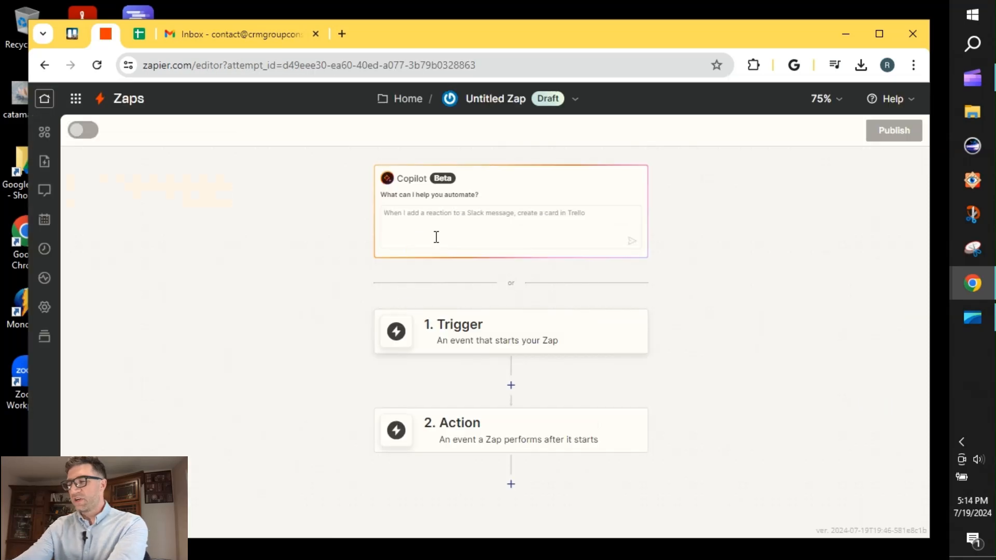
Search the apps for "trello" and set Trello as the Zap's trigger app
click(447, 338)
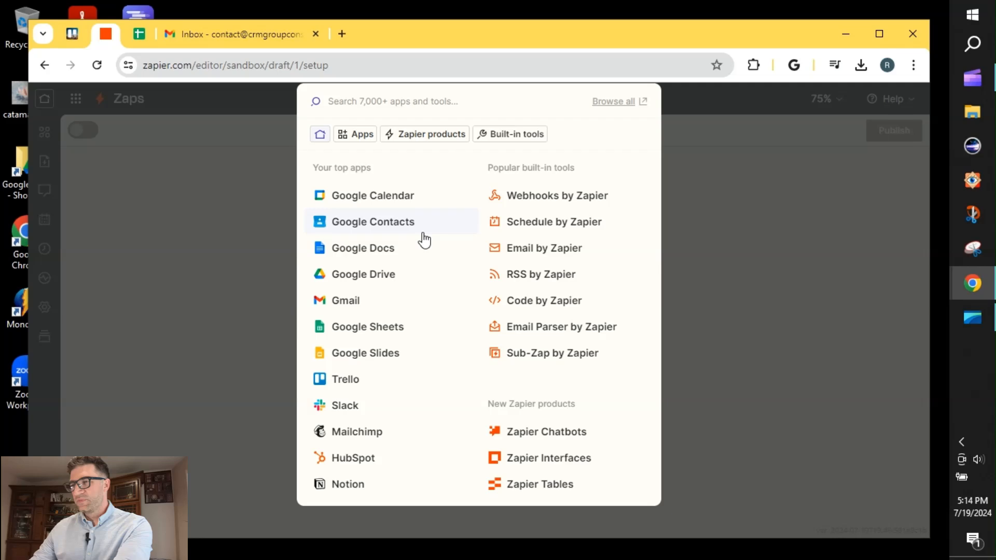
text(trello)
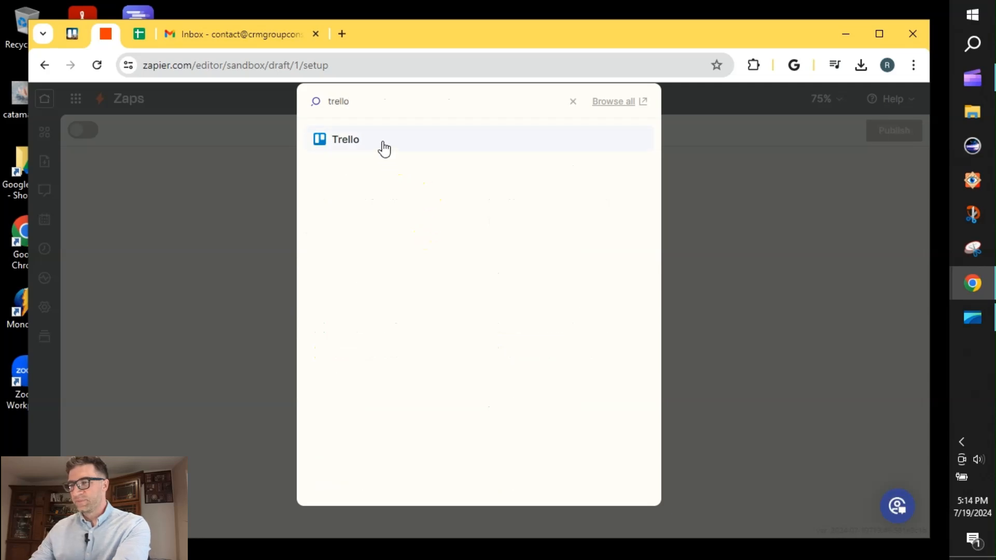
click(384, 149)
Set Gmail as the app for the Zap's second step, the action
click(446, 305)
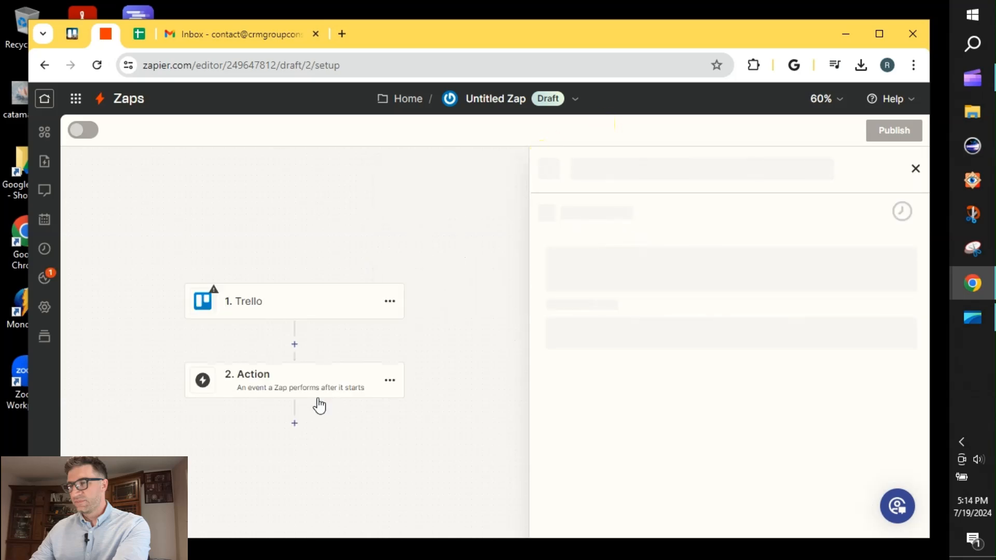
click(388, 382)
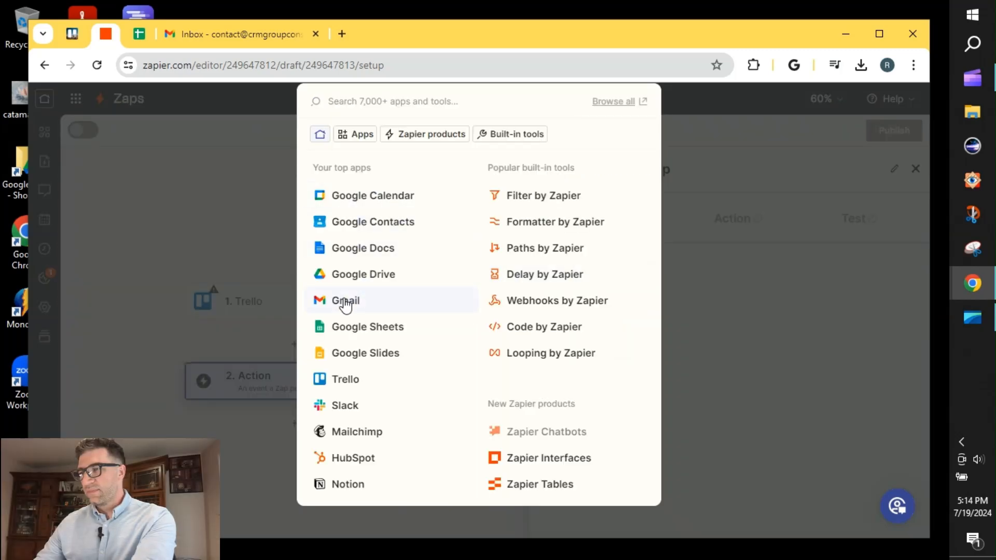
click(345, 306)
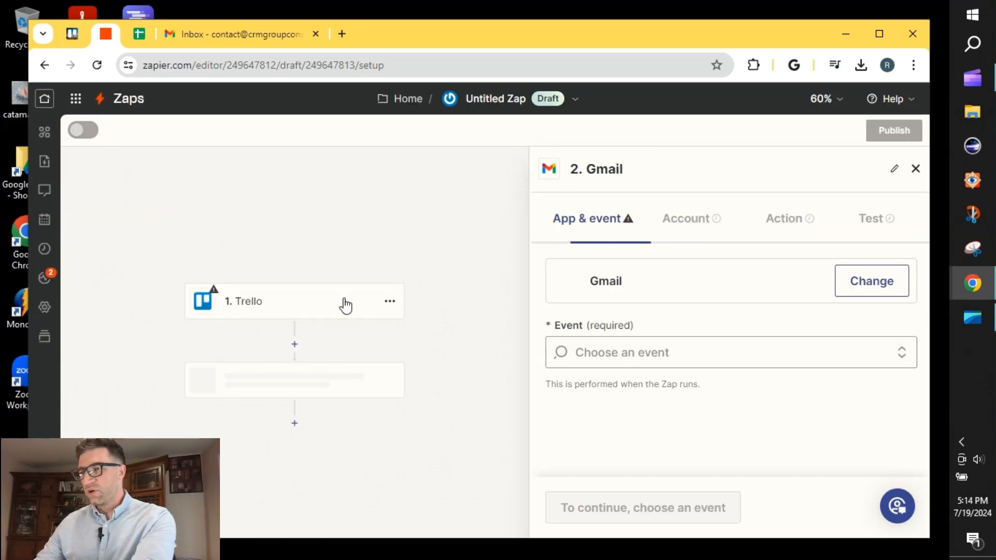
Set the Trello trigger's event to Card Moved to List and continue to the account setup
click(291, 312)
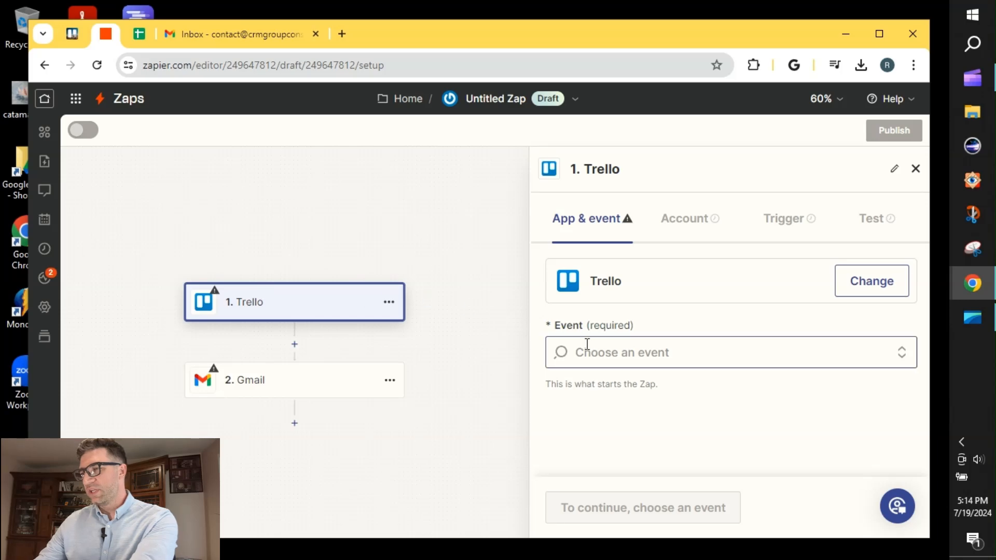
click(633, 352)
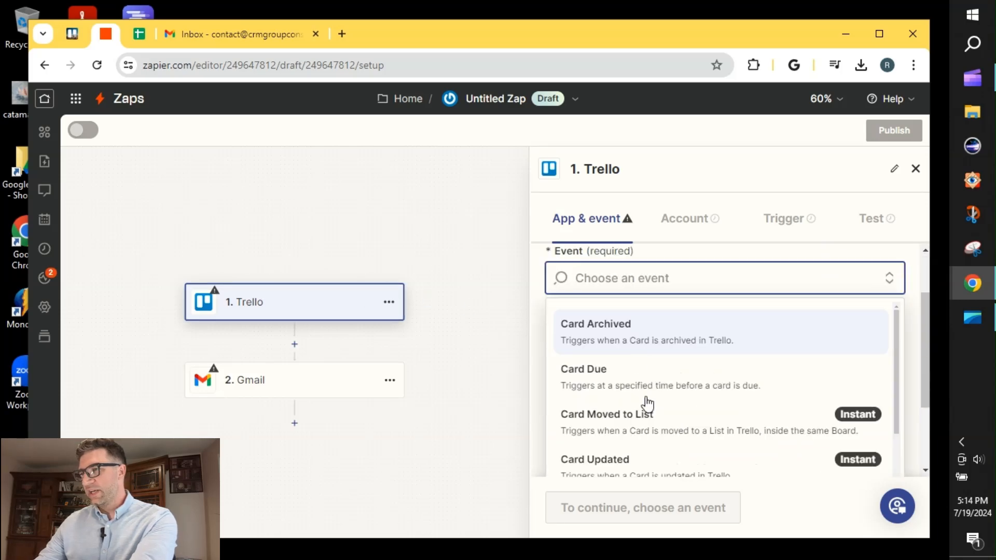
click(655, 432)
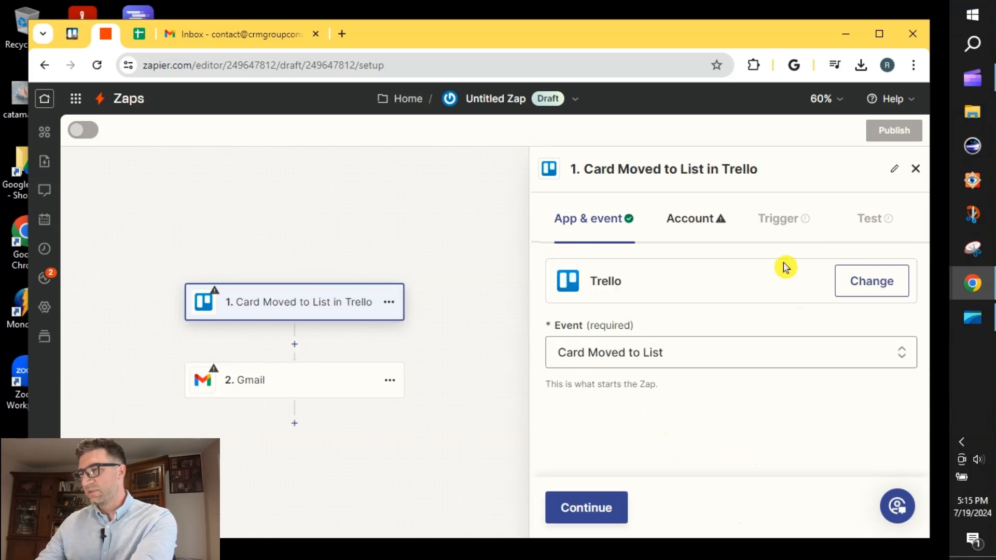
click(596, 508)
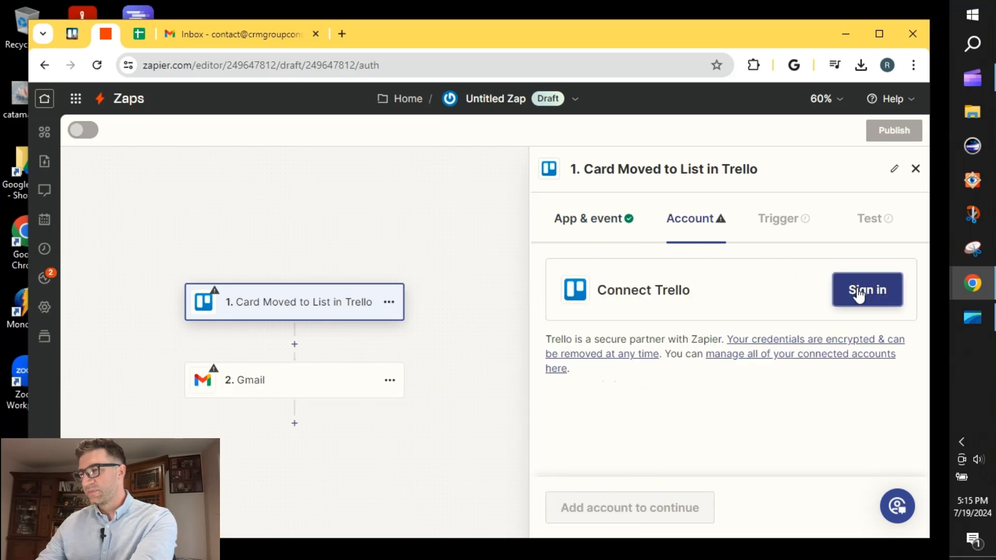
Sign in to Trello for the trigger and allow Zapier access to the boards and Workspaces
click(861, 292)
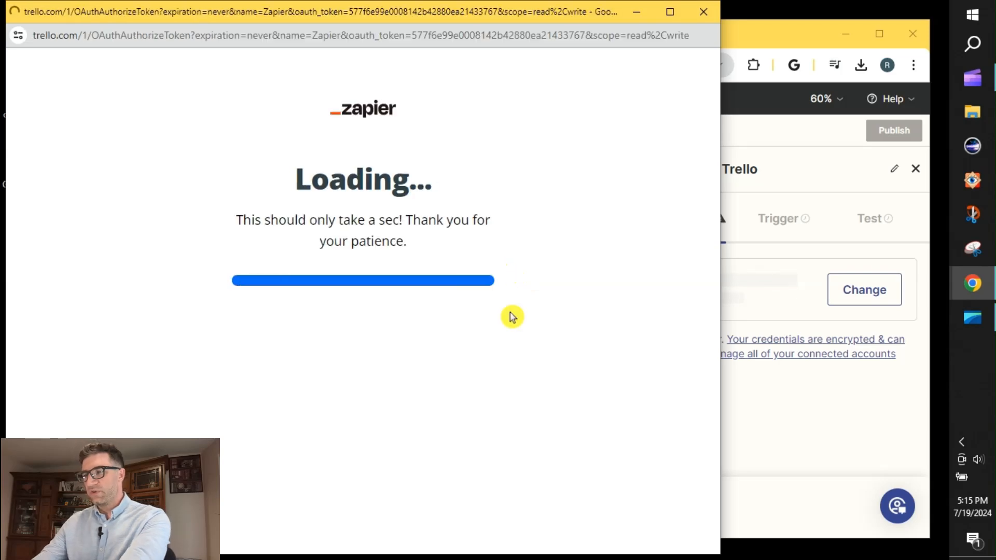
scroll(511, 316, down, 12)
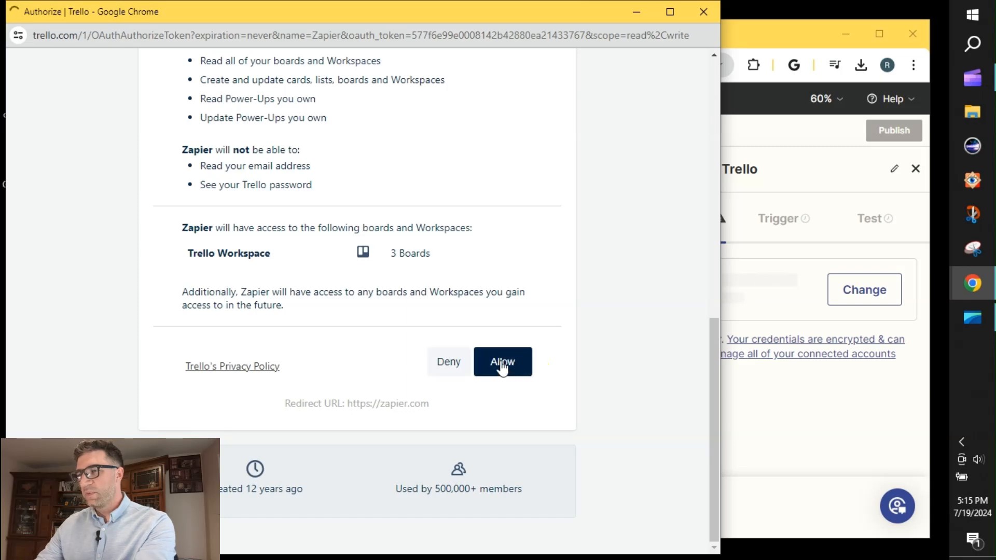
click(500, 362)
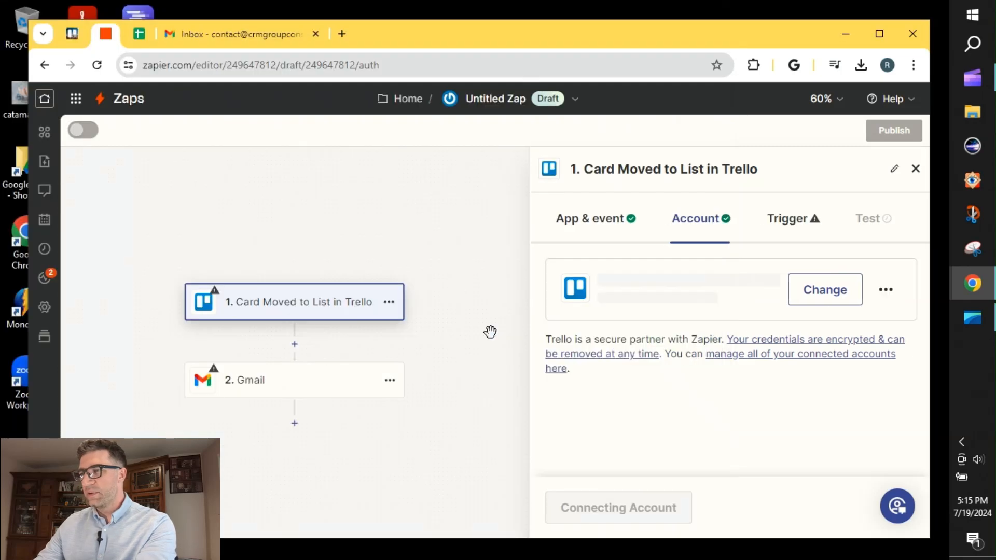
Set the Gmail action's event to Send Email and continue to its account setup
click(271, 386)
click(627, 350)
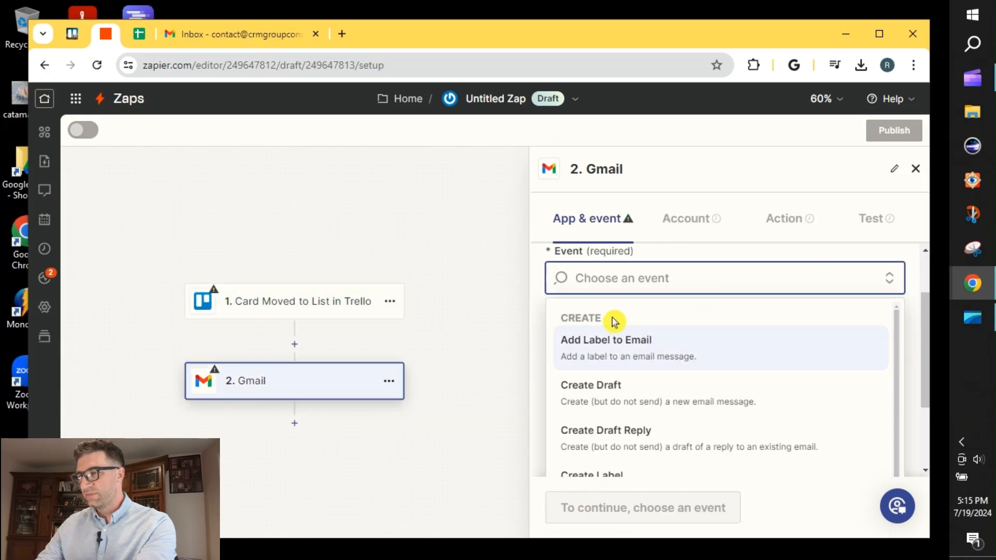
scroll(604, 345, down, 3)
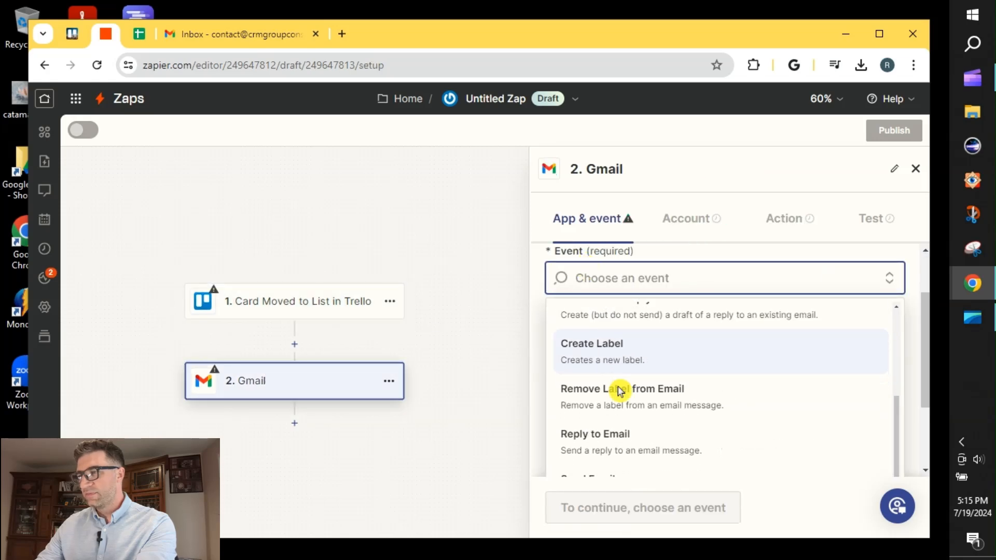
scroll(627, 415, down, 2)
click(613, 378)
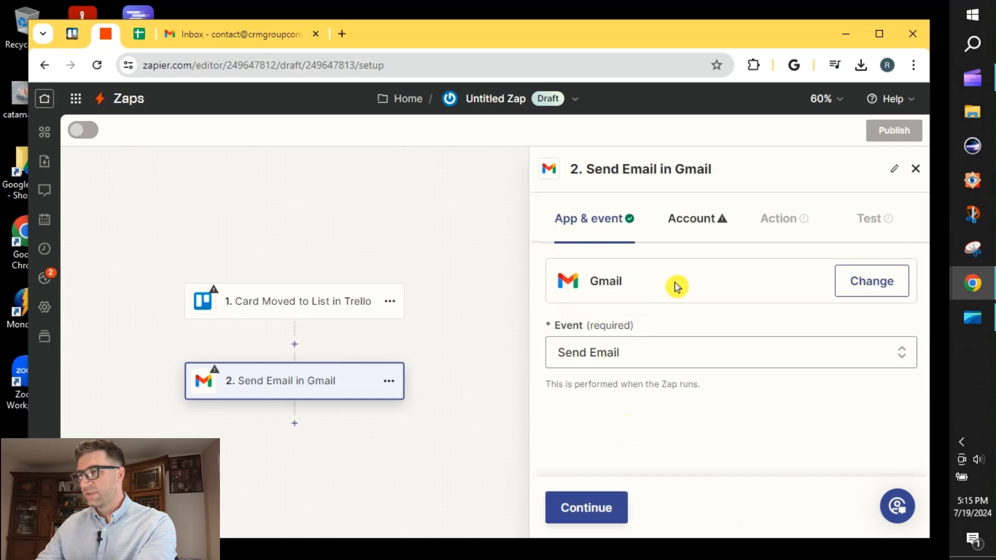
click(589, 507)
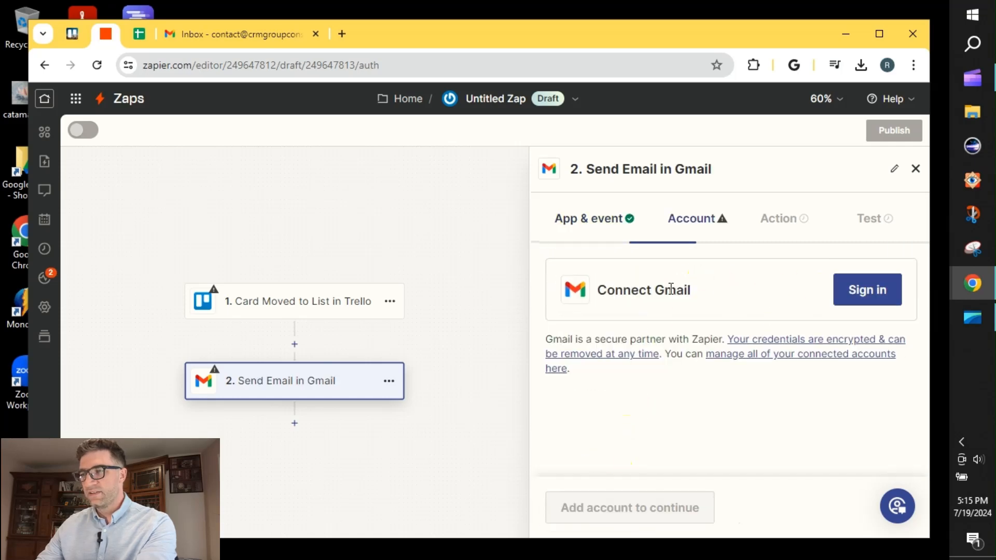
Connect the business Gmail account to the Send Email action and allow Zapier access to it
click(863, 298)
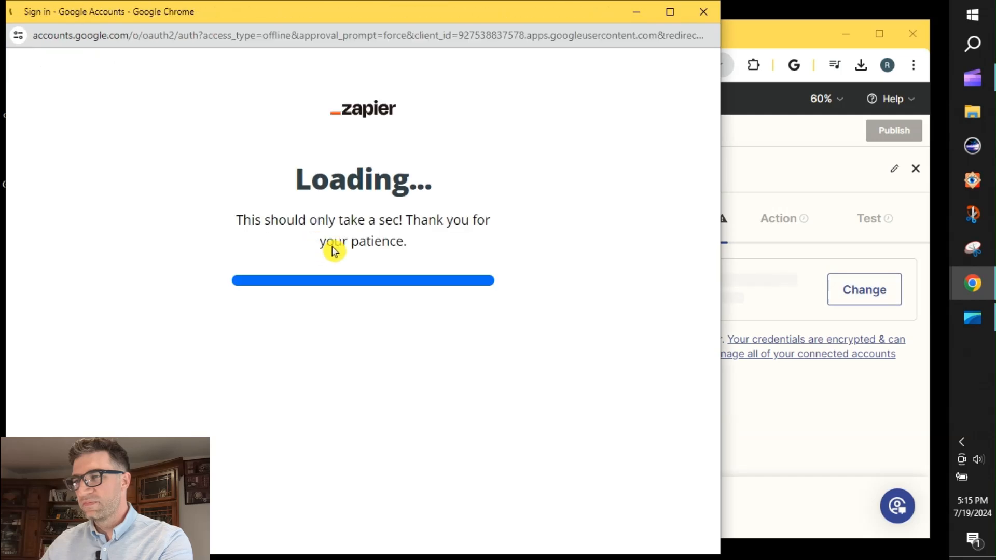
click(463, 268)
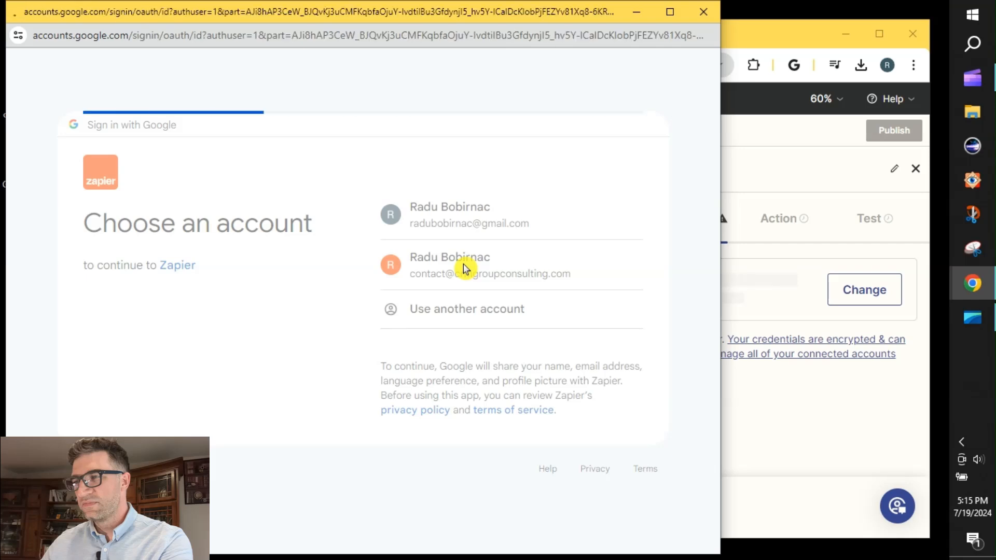
click(474, 384)
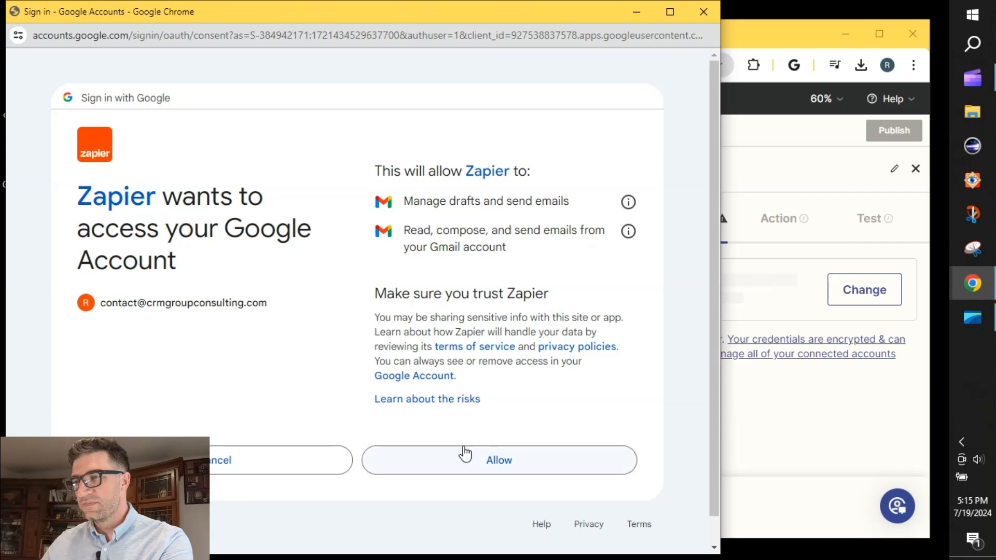
click(471, 456)
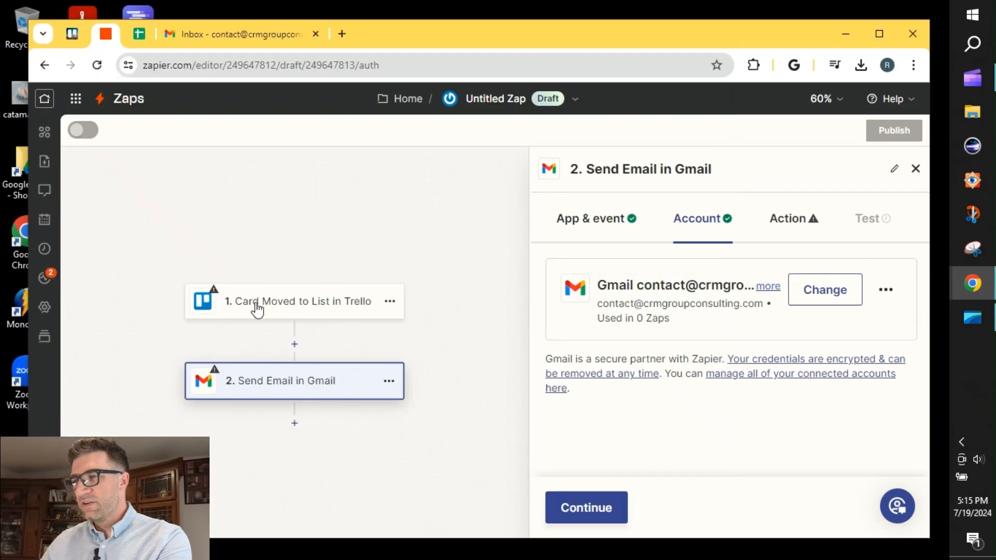
Check the board name in Trello and set the Card Moved to List trigger's board to Production and Accounting
click(322, 309)
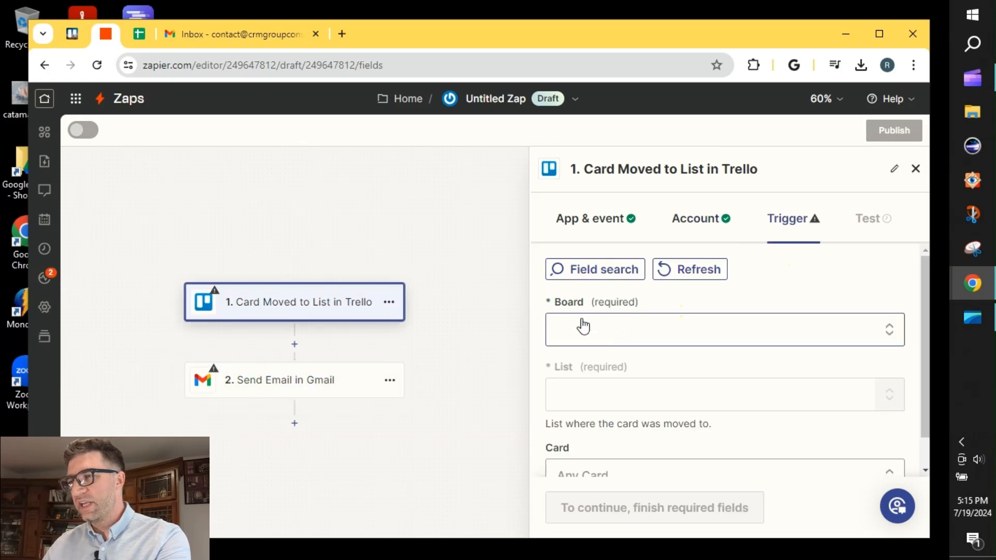
click(72, 34)
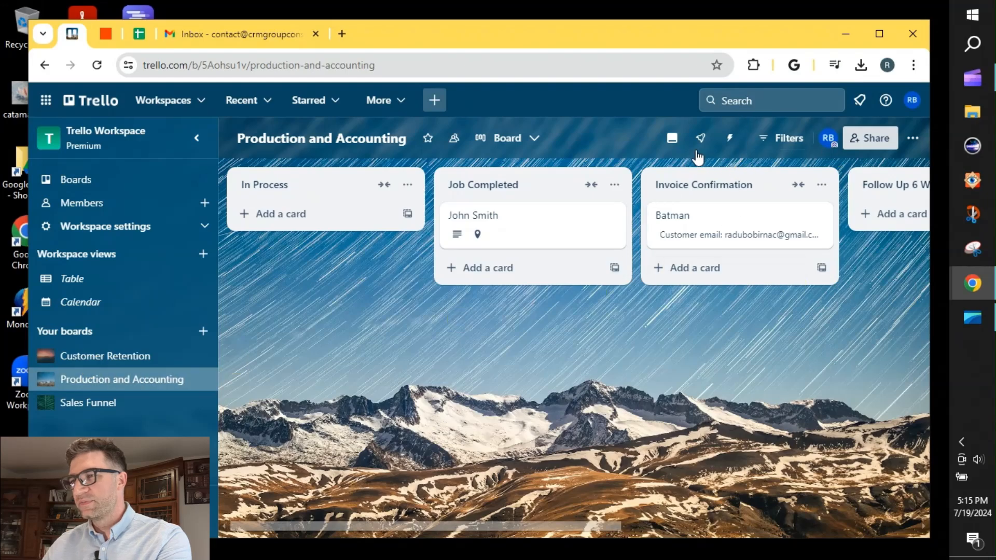
click(106, 35)
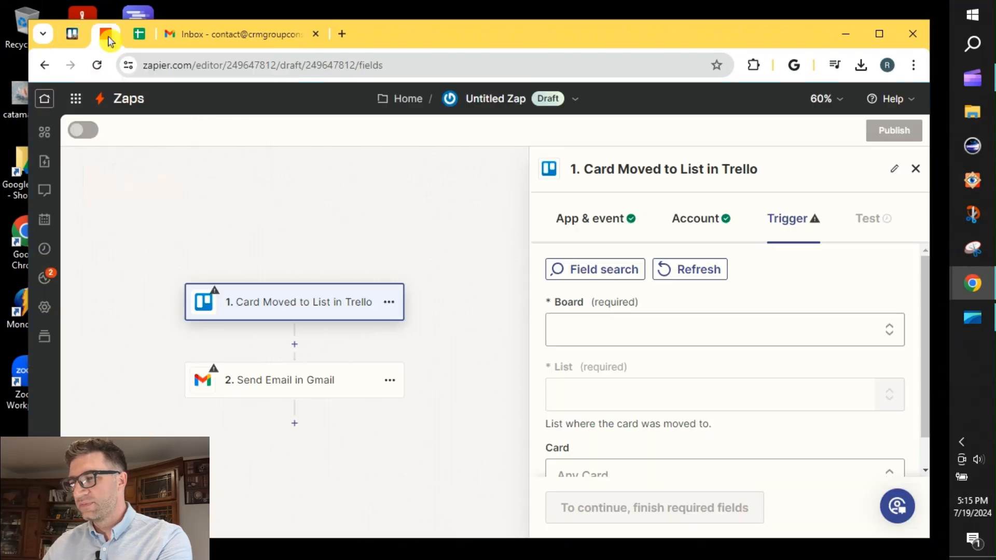
click(598, 334)
scroll(701, 370, down, 3)
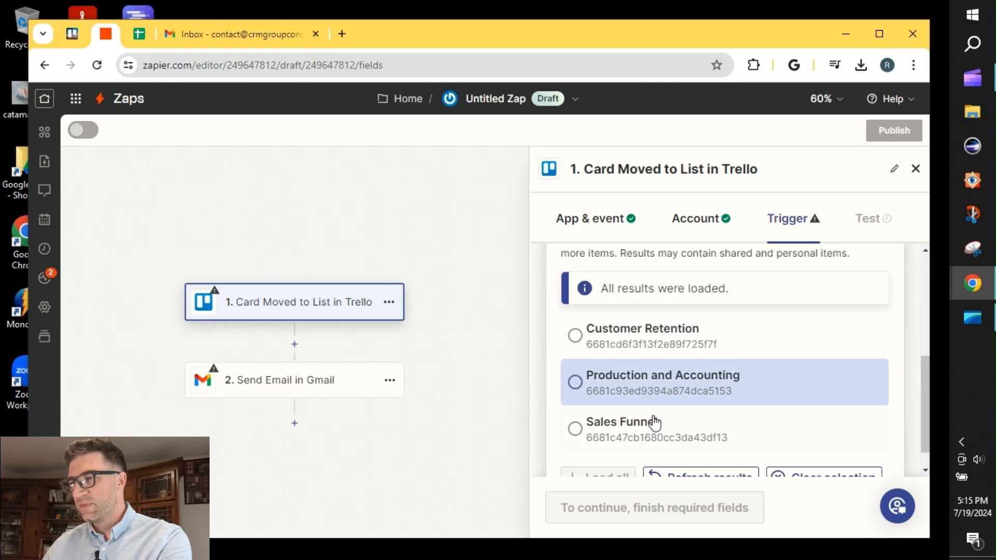
click(677, 383)
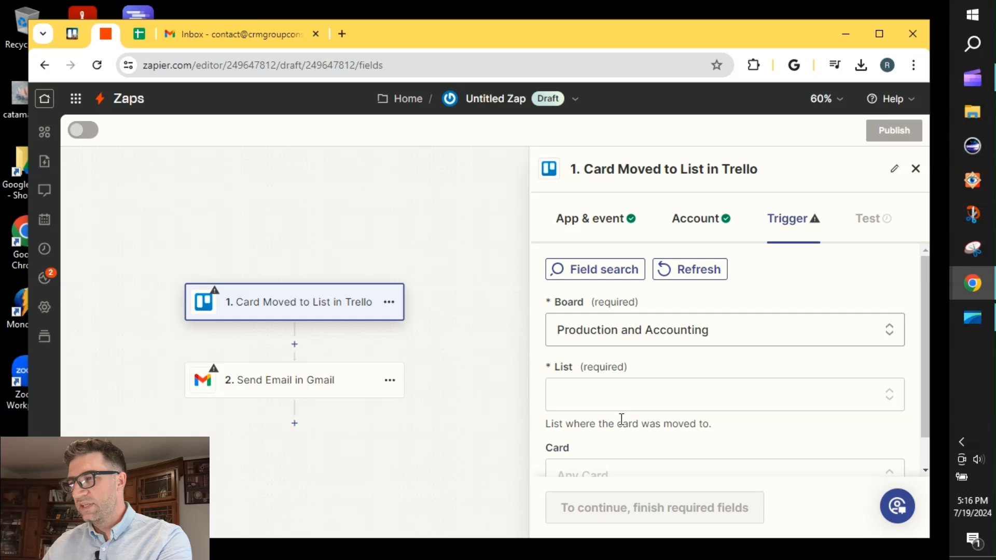
Set the trigger's list to Invoice Confirmation
click(608, 402)
scroll(643, 382, down, 5)
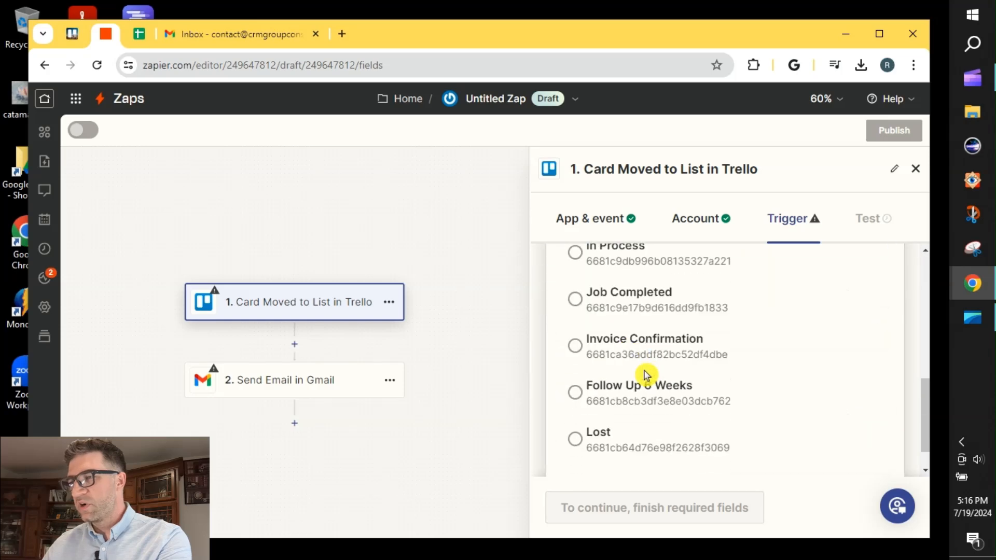
click(676, 346)
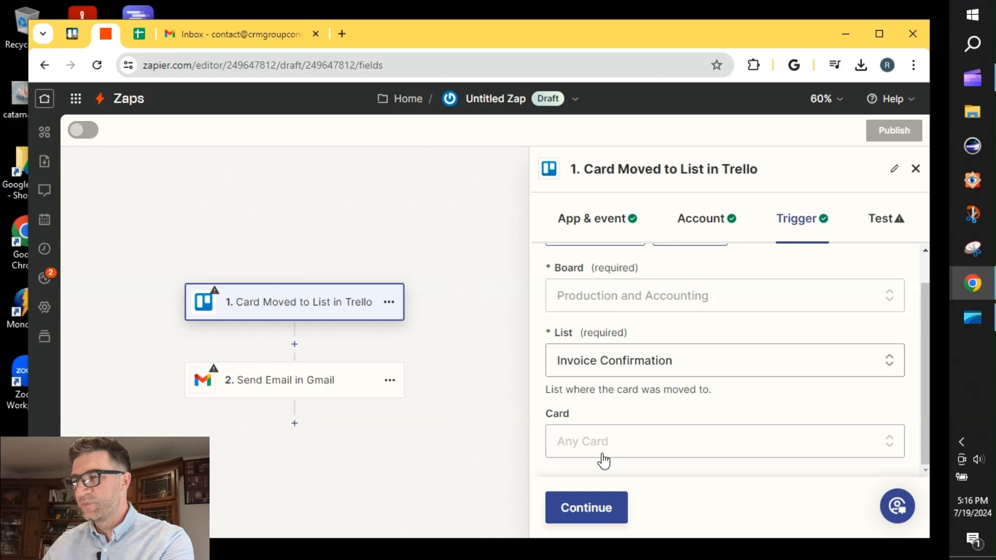
Continue to the trigger's test stage and run the test to find recently moved cards
click(591, 512)
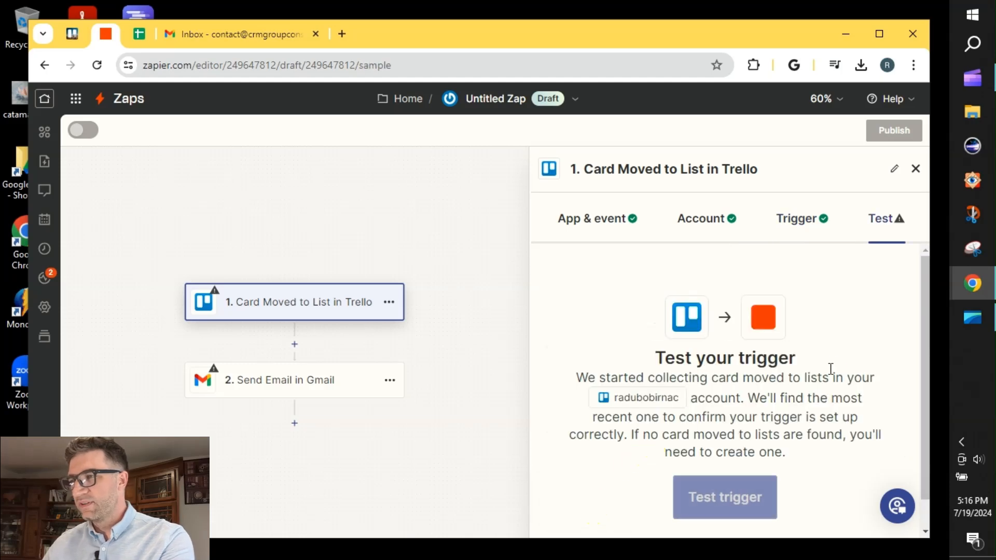
scroll(773, 425, down, 1)
click(745, 469)
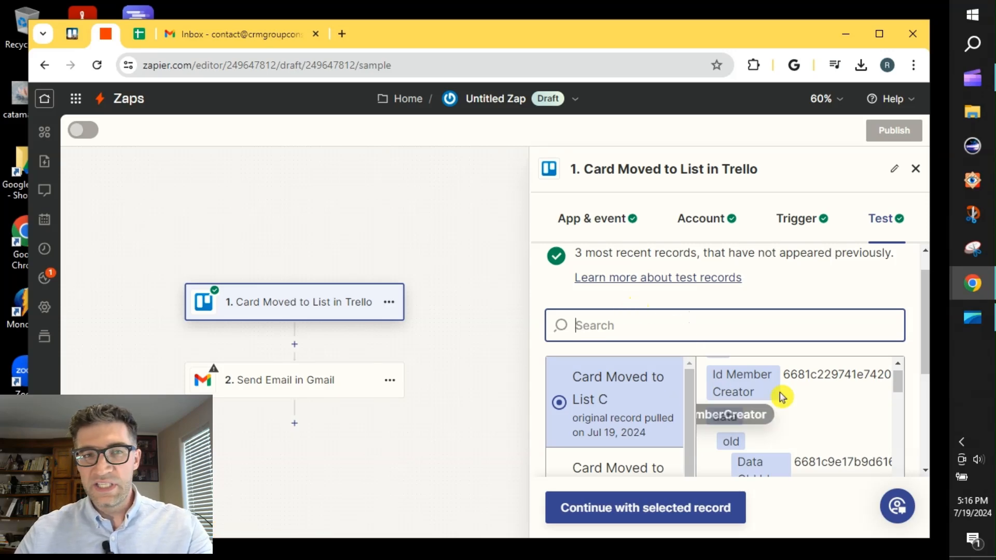
Compare the first test record's card details with the Batman card in Trello and continue with that record
click(72, 33)
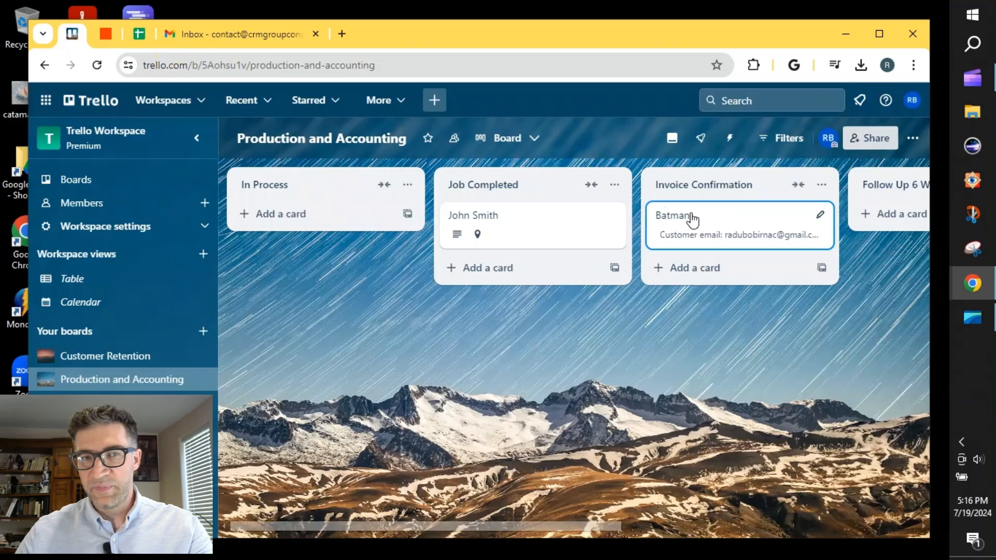
click(106, 34)
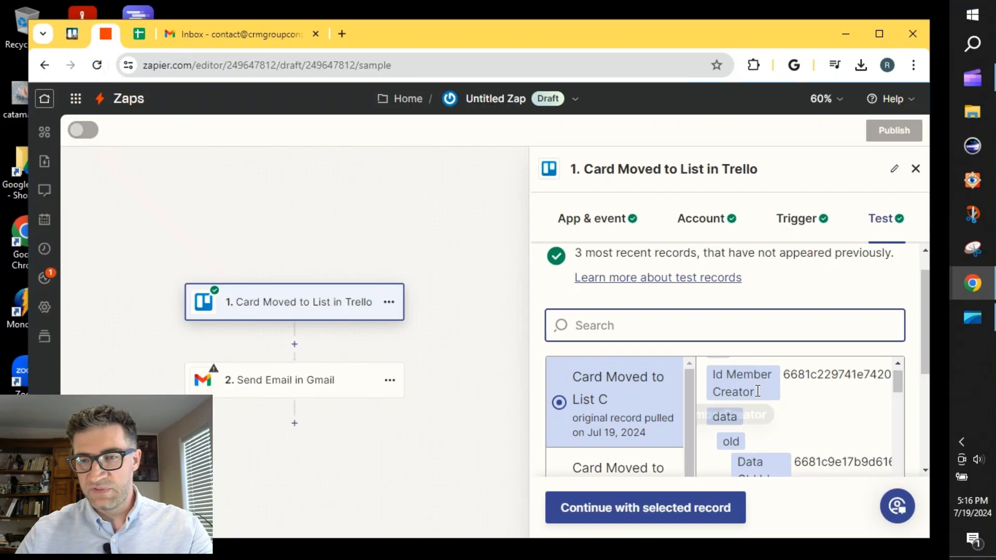
scroll(758, 391, down, 10)
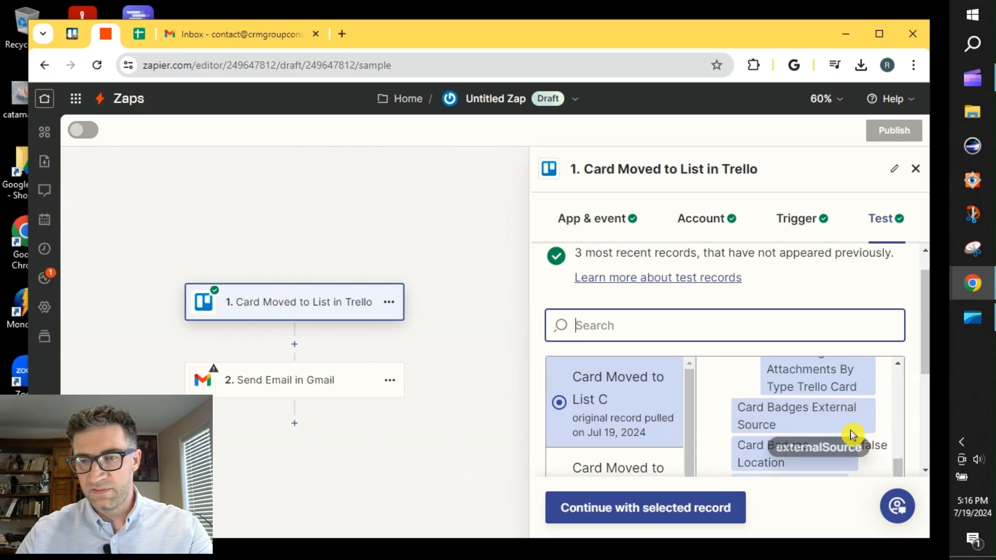
scroll(850, 430, down, 10)
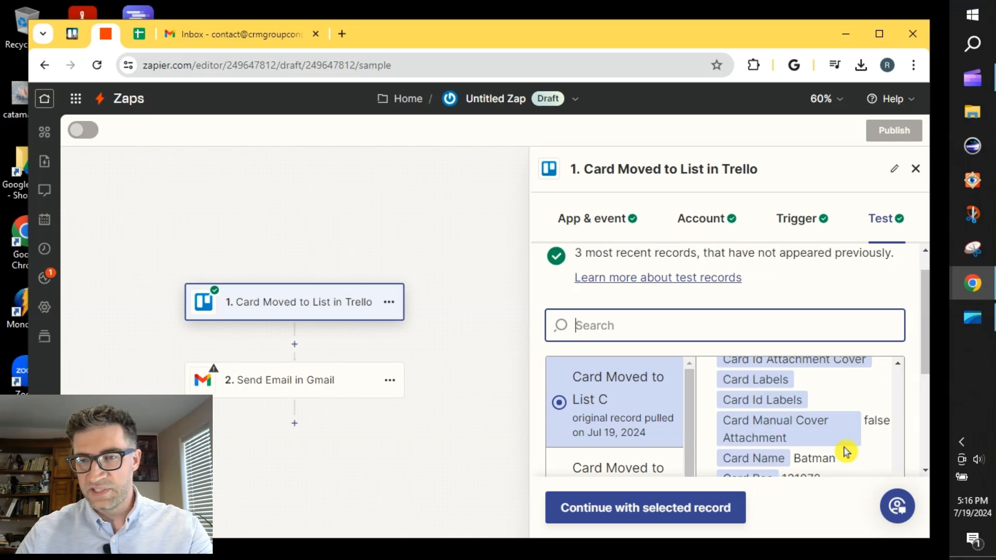
scroll(829, 445, down, 5)
scroll(835, 450, up, 3)
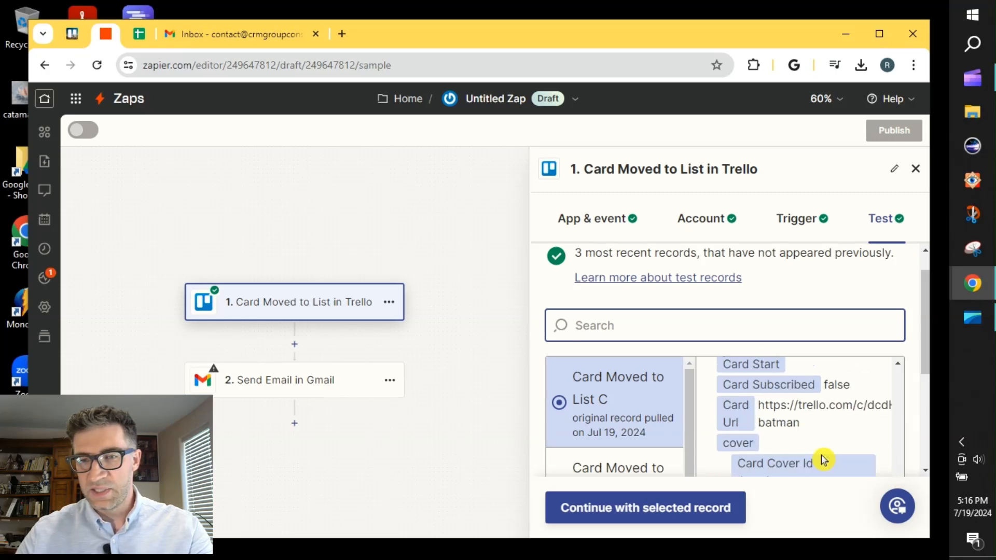
scroll(824, 460, down, 1)
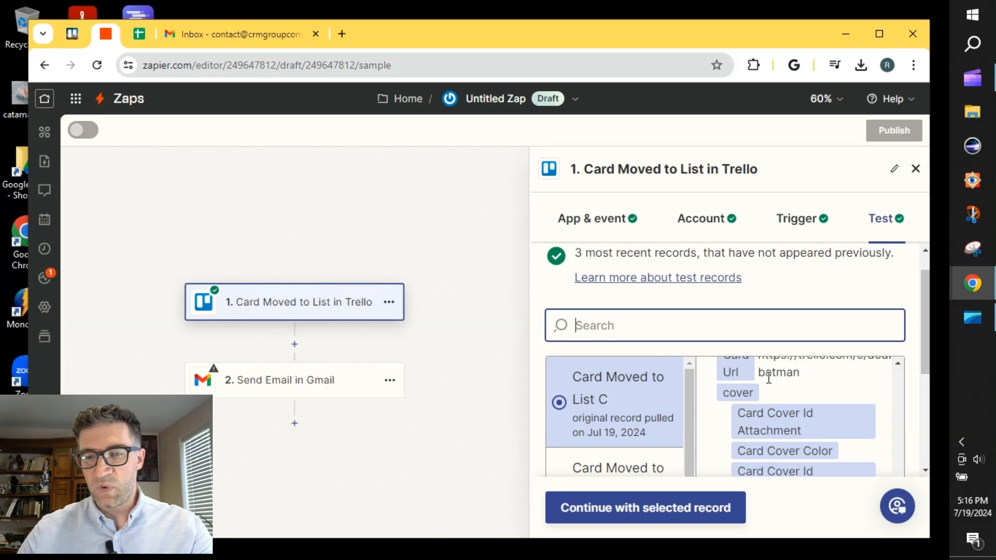
click(635, 523)
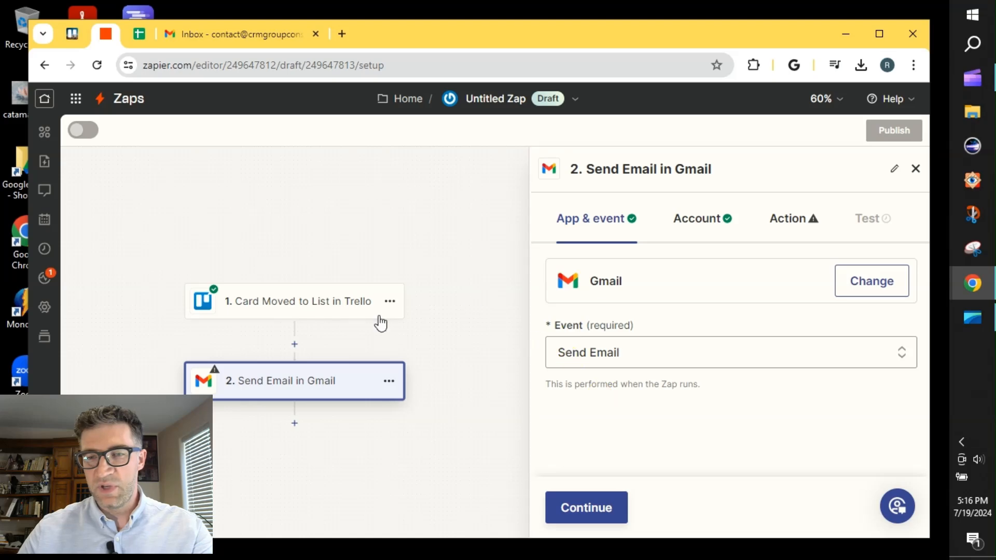
Continue to the Send Email action's fields and map the Trello card's Customer email field to the To recipient, checking it against the Trello board
click(589, 511)
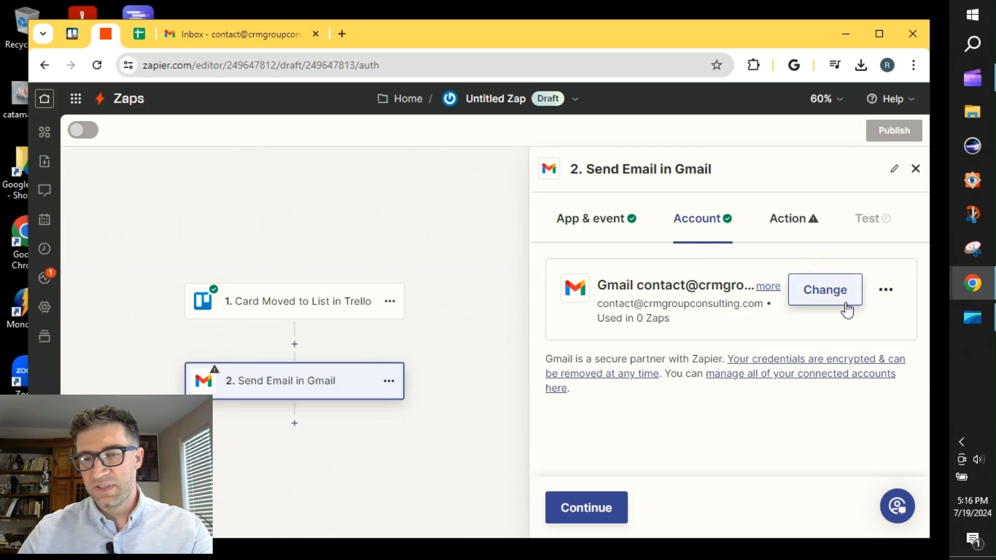
click(577, 515)
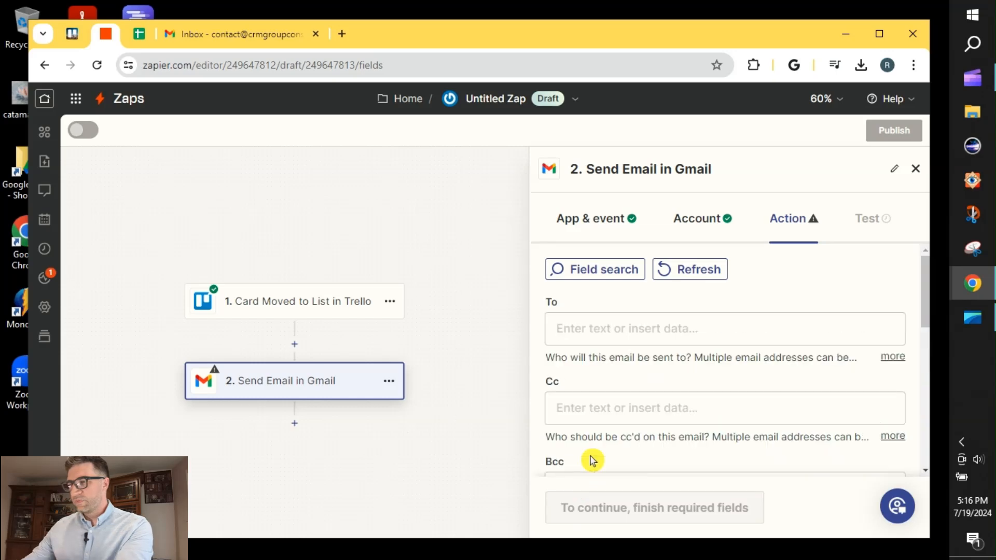
click(600, 338)
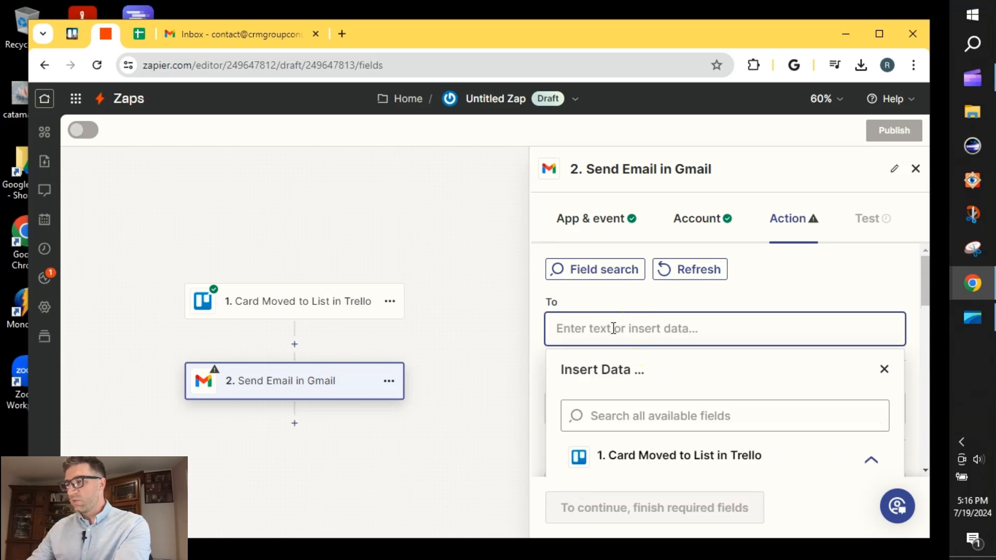
click(622, 413)
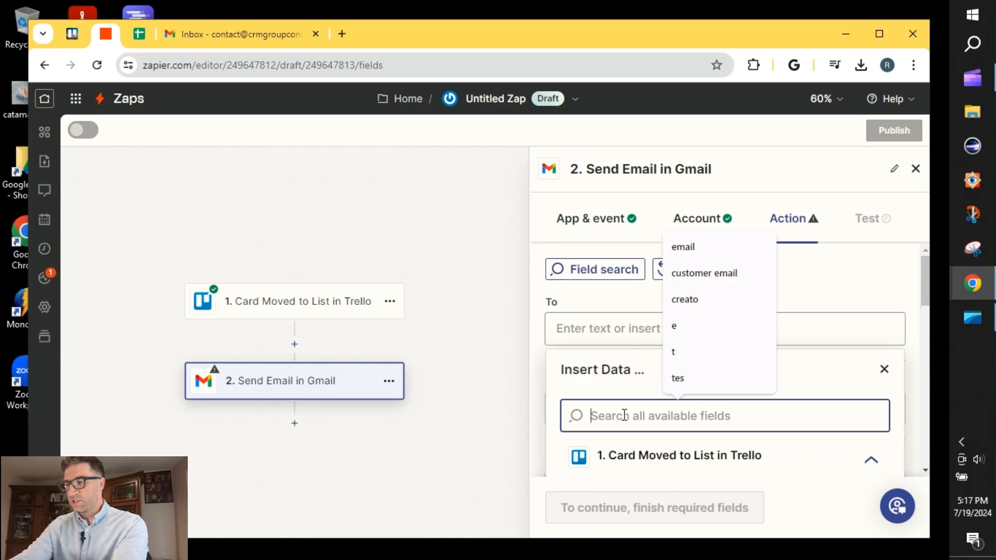
text(cust)
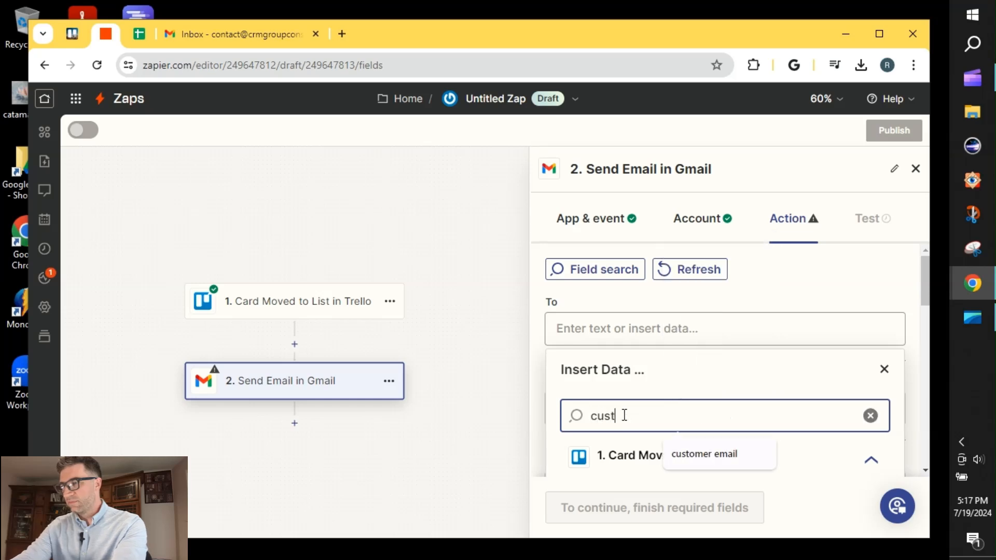
text(omer email)
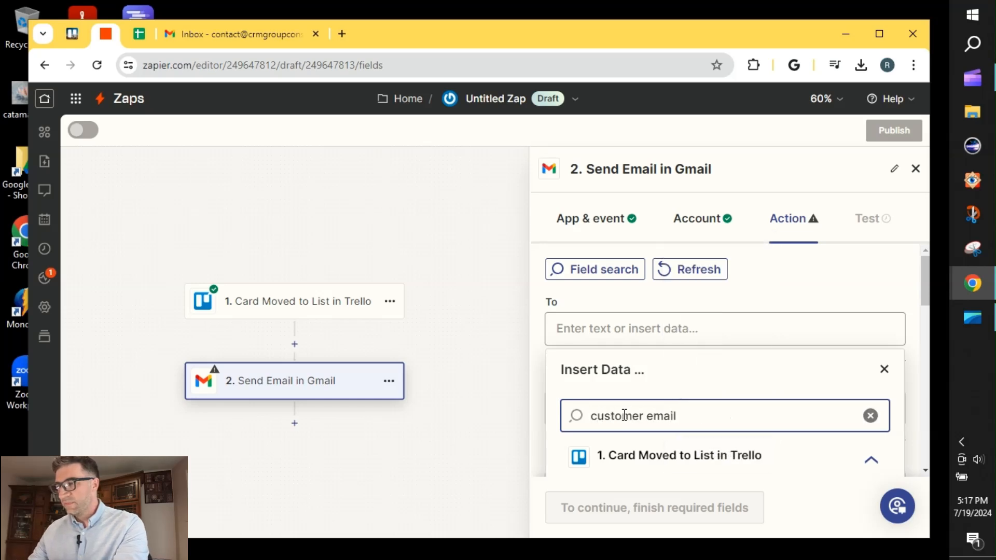
scroll(716, 376, down, 2)
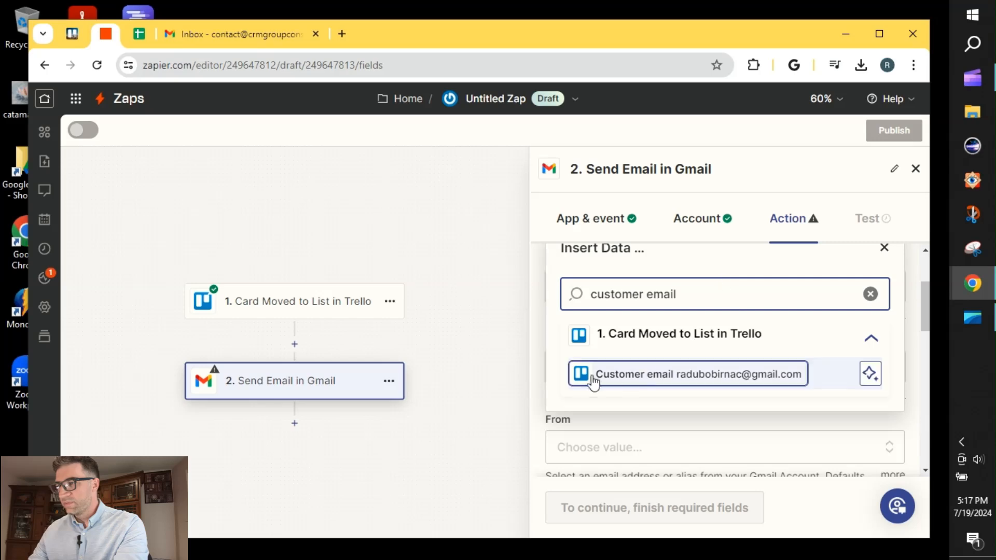
click(675, 381)
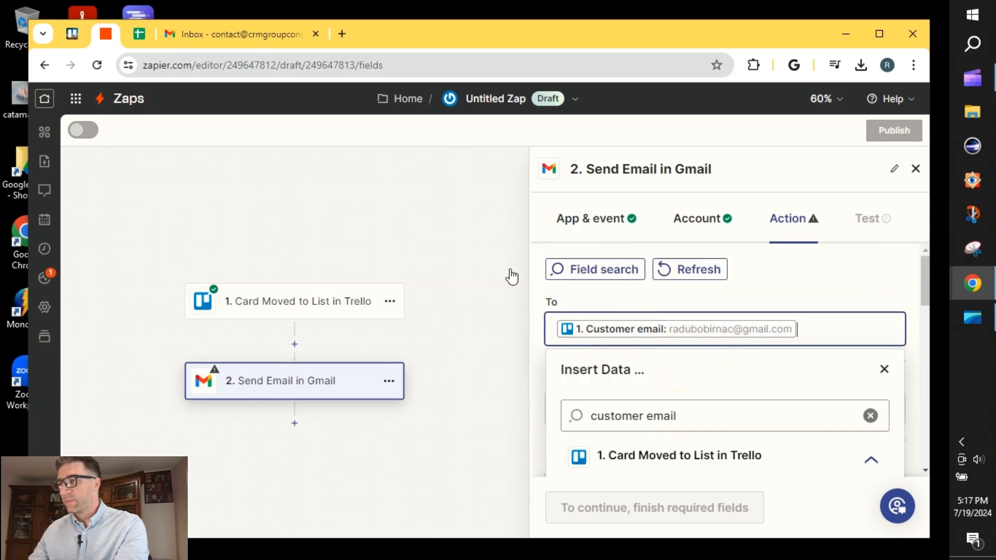
click(75, 34)
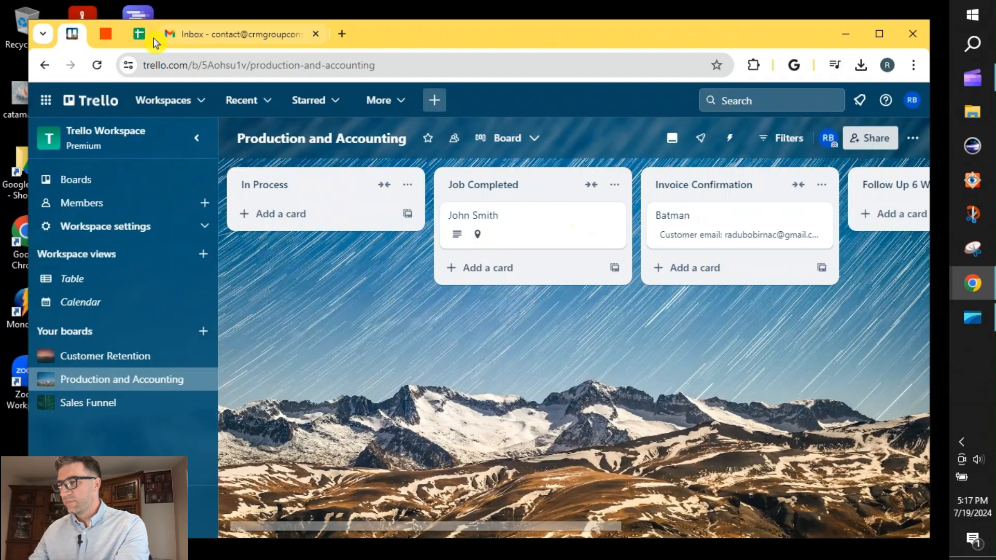
click(102, 36)
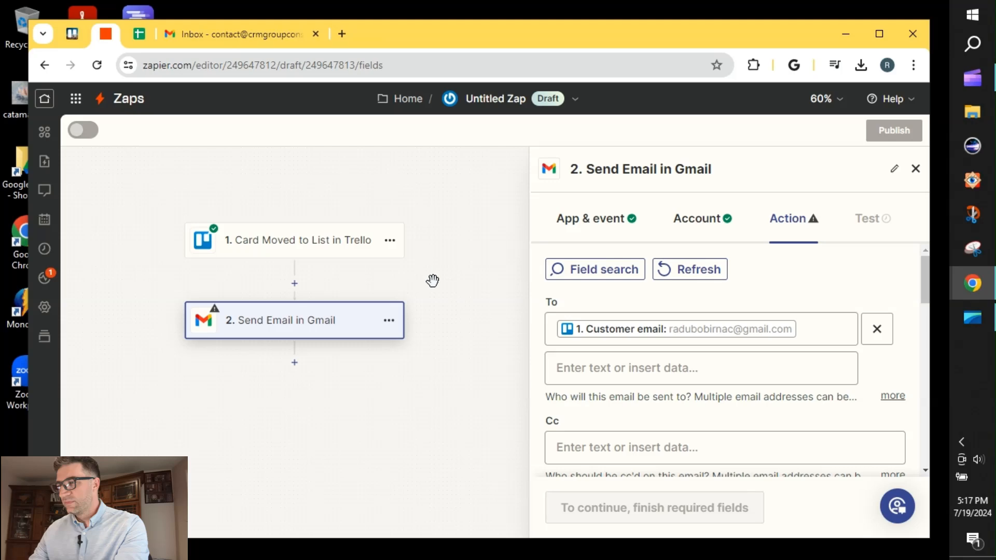
Set the email's From address to the connected Gmail account's contact address
scroll(595, 344, down, 4)
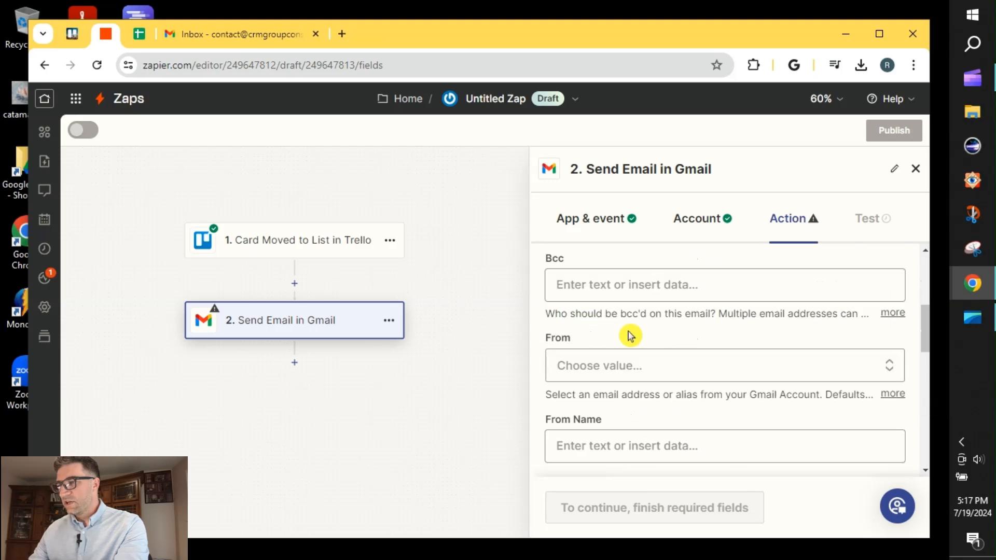
scroll(629, 338, up, 2)
scroll(625, 336, down, 3)
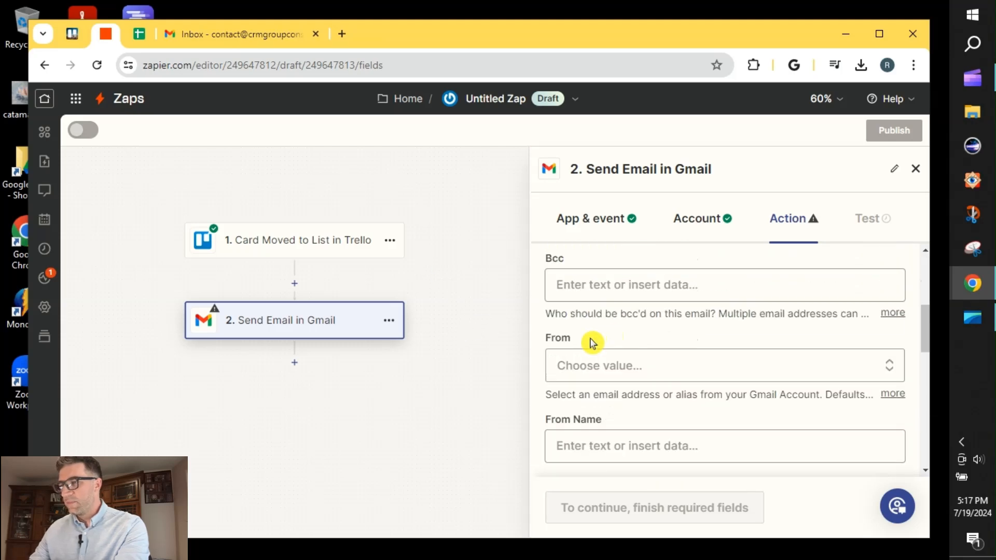
click(604, 363)
scroll(656, 411, down, 2)
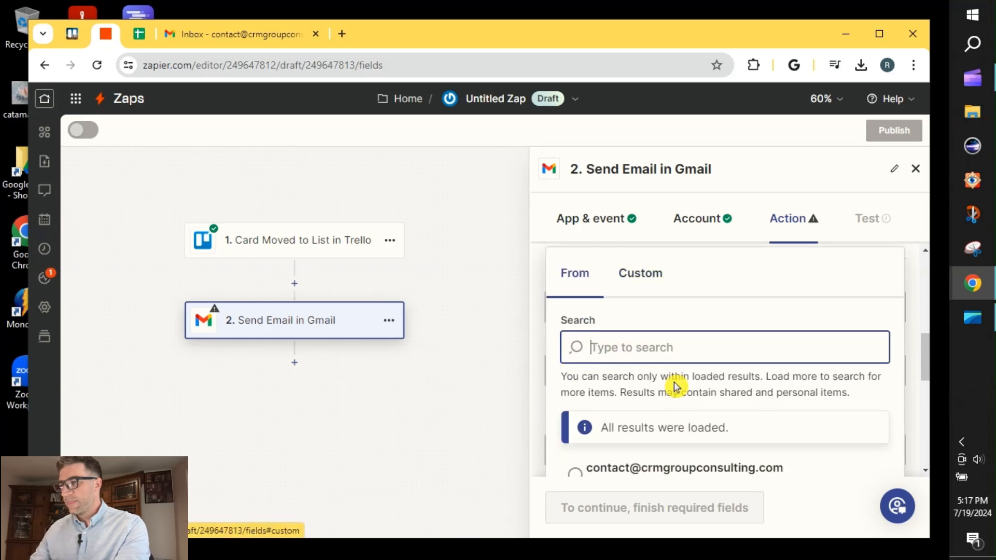
scroll(656, 381, down, 2)
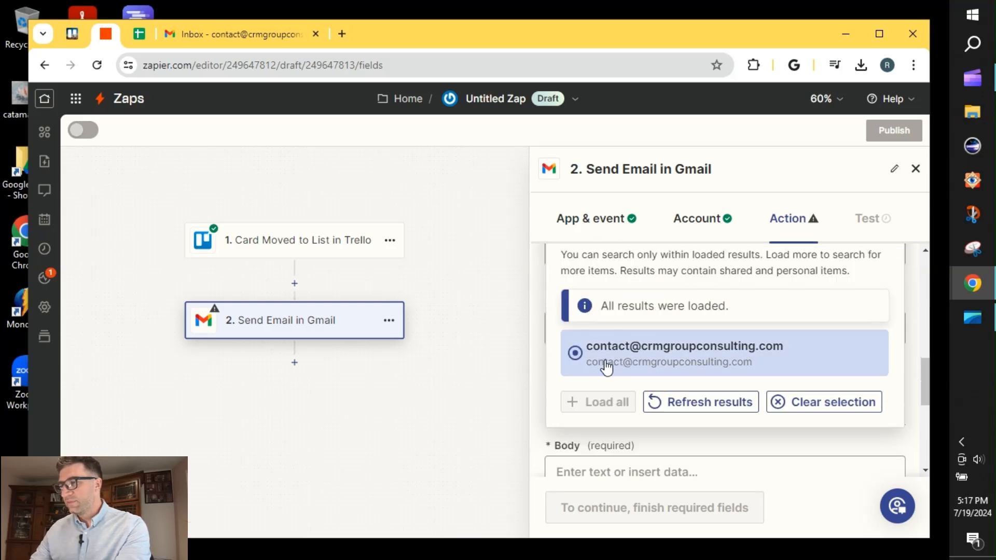
click(606, 363)
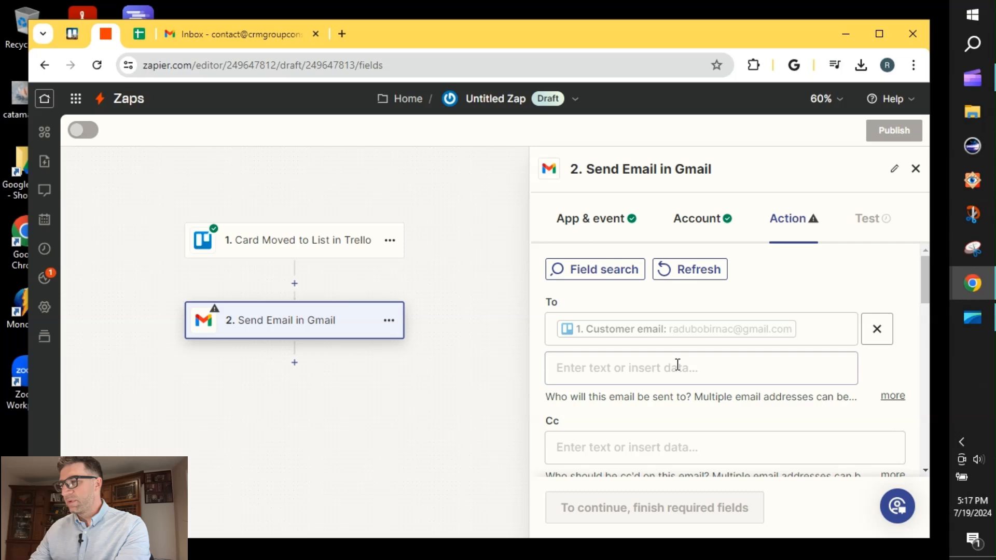
Enter "Thank You for Your Business" as the email's subject
scroll(675, 365, down, 2)
scroll(653, 350, down, 2)
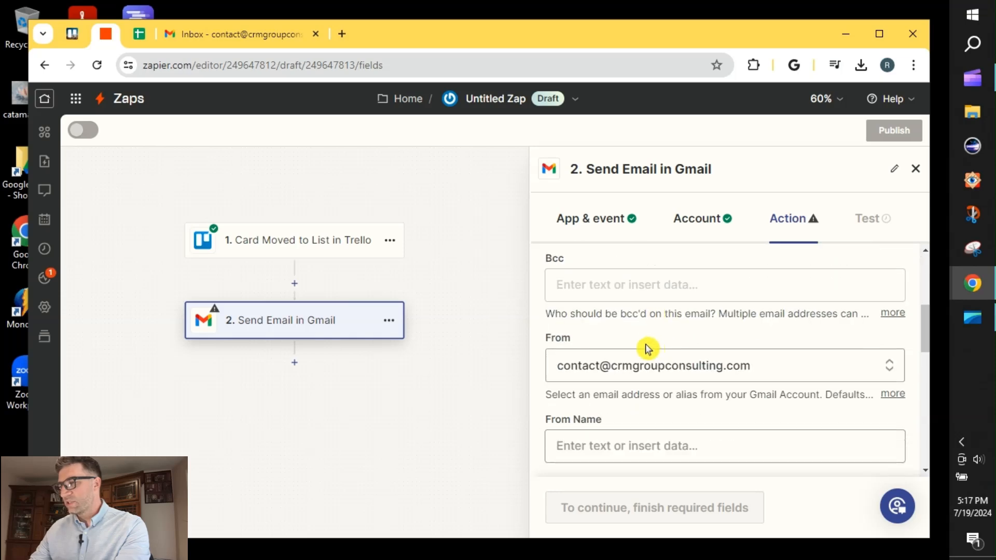
scroll(713, 372, down, 2)
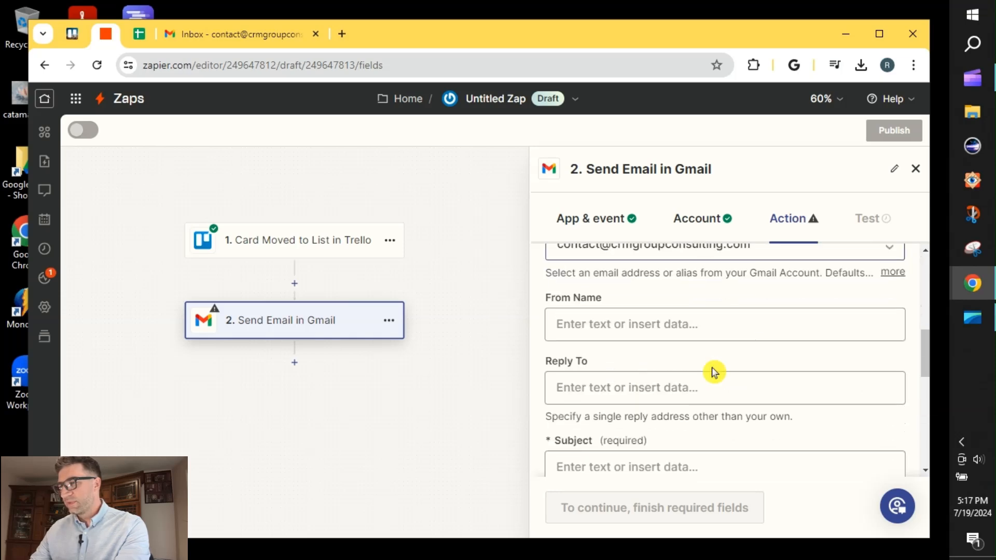
scroll(631, 388, down, 2)
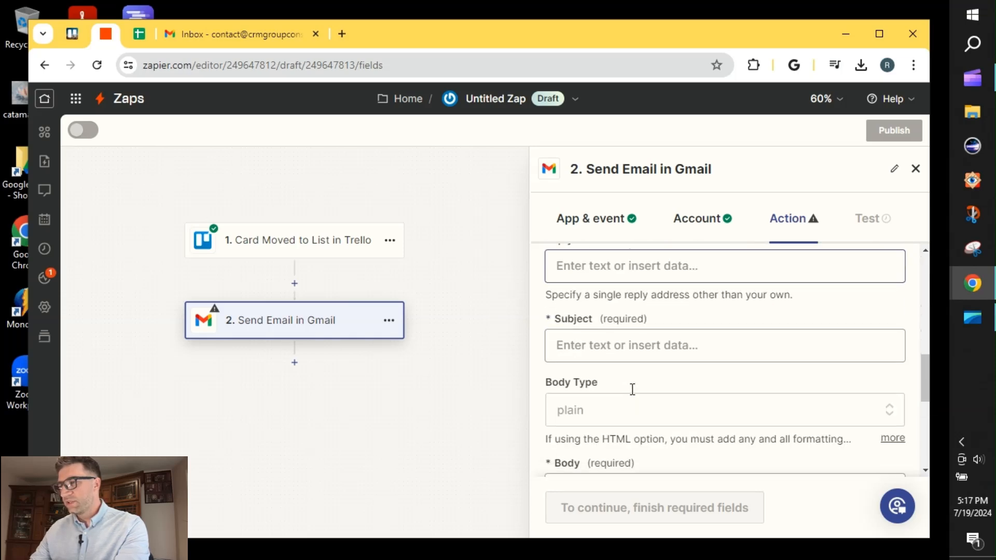
click(617, 346)
text(Thank You for Your Business)
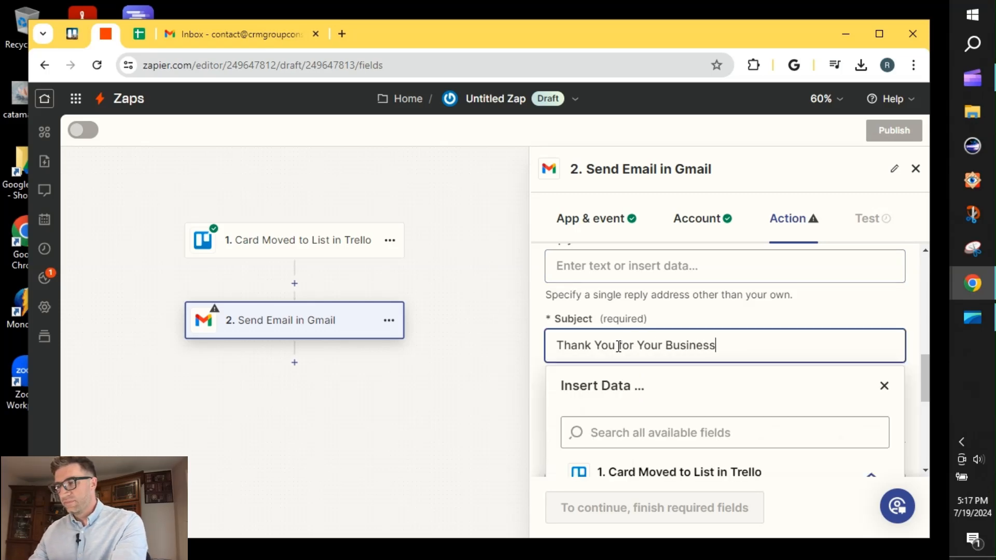
Paste the prepared thank-you and feedback request message into the email body and add a blank line after it
scroll(618, 345, down, 3)
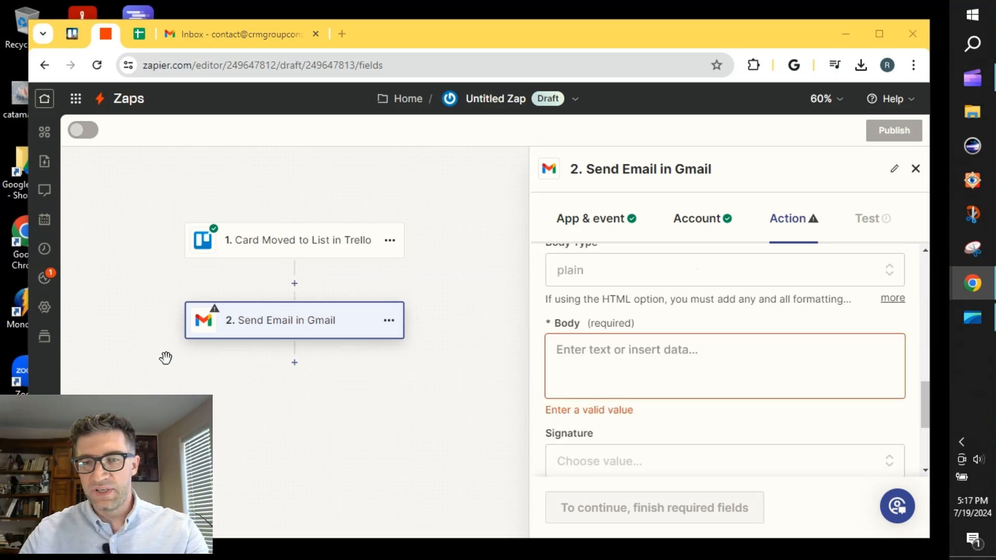
click(640, 356)
key(ctrl+v)
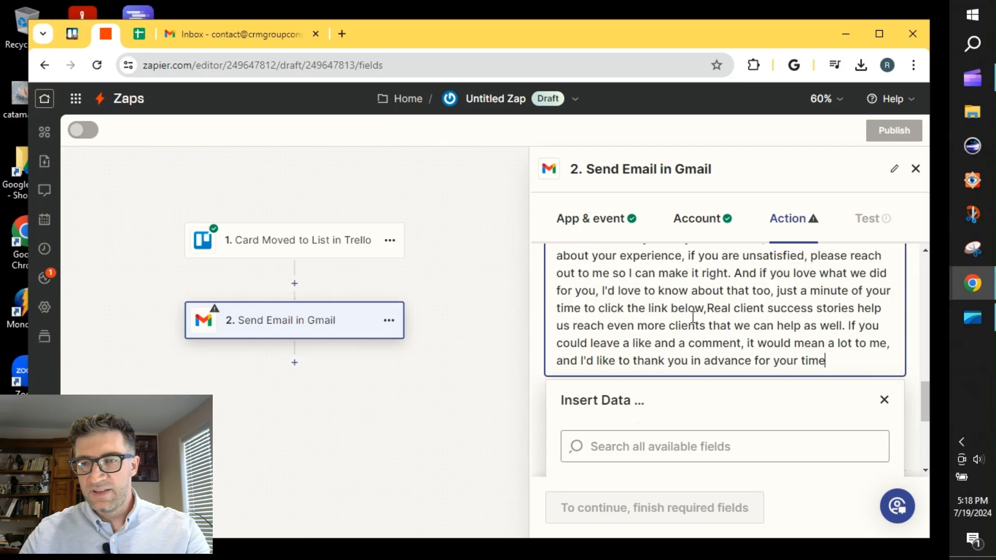
scroll(782, 338, up, 2)
scroll(920, 372, down, 2)
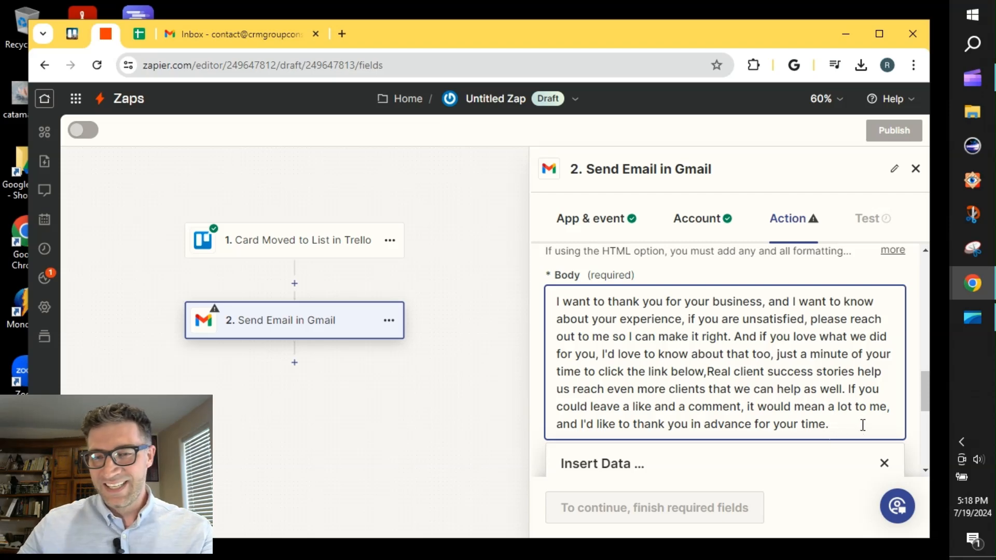
key(Return)
key(Return)
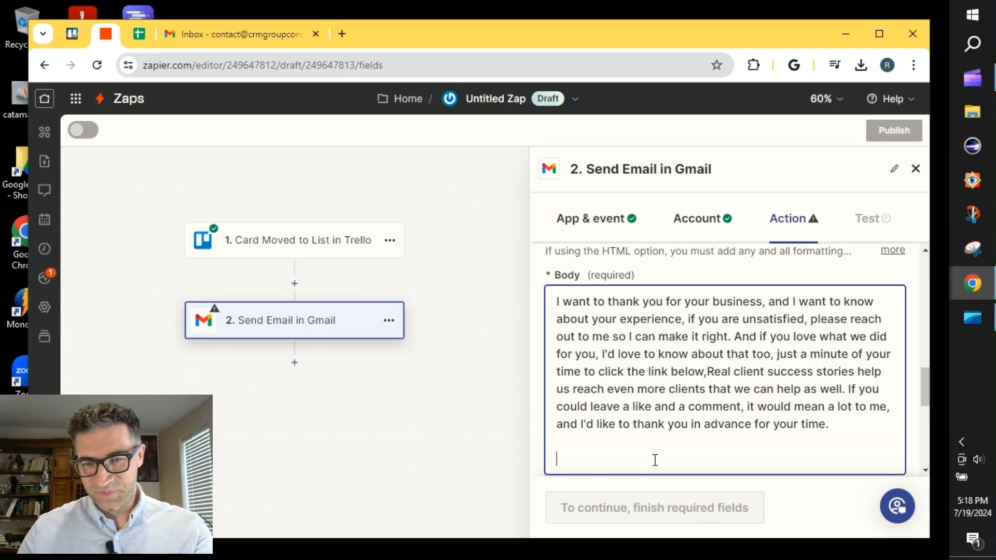
click(664, 417)
scroll(661, 384, down, 5)
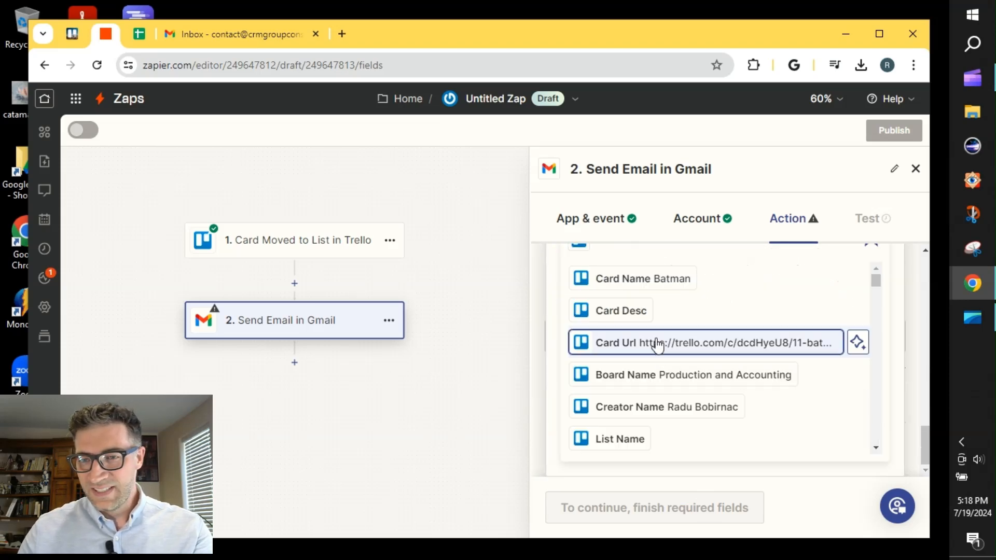
scroll(872, 337, up, 4)
click(882, 397)
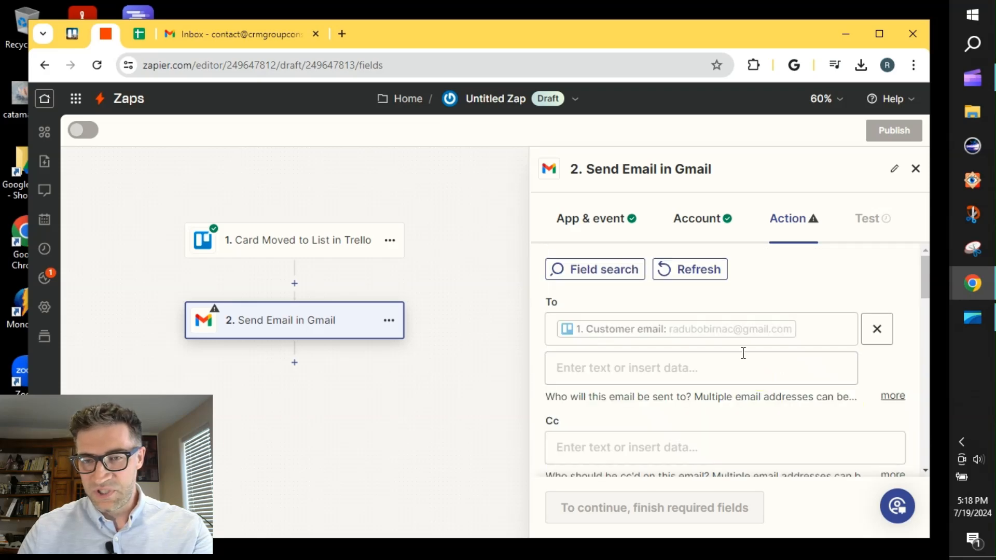
Run the Send Email step's test and publish the Zap, finishing on the Zapier home page
scroll(743, 352, down, 10)
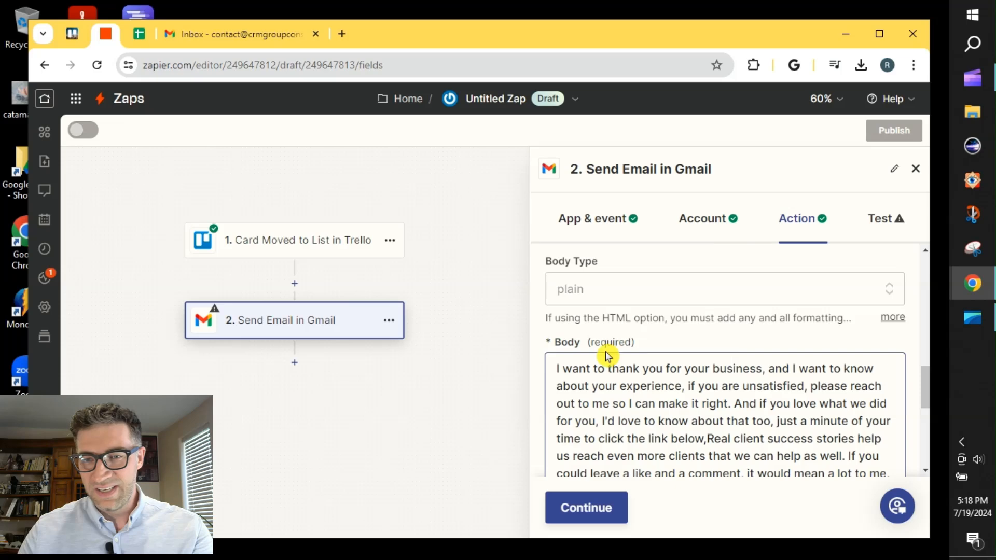
scroll(648, 374, down, 5)
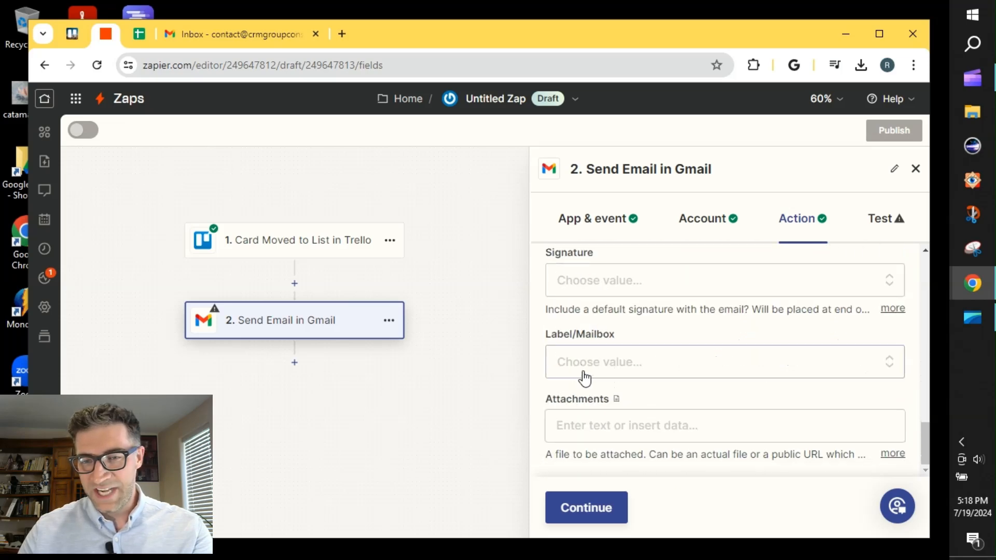
click(595, 513)
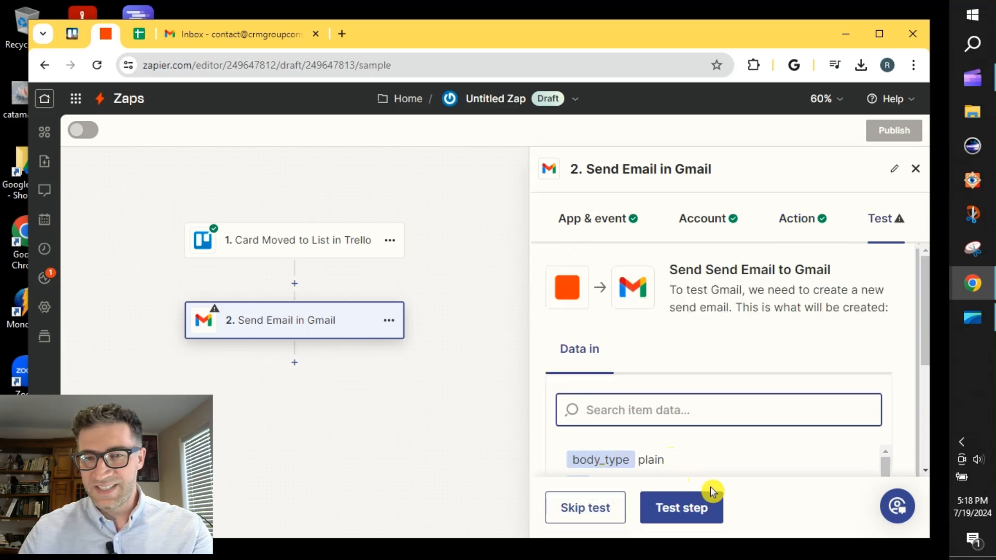
click(682, 509)
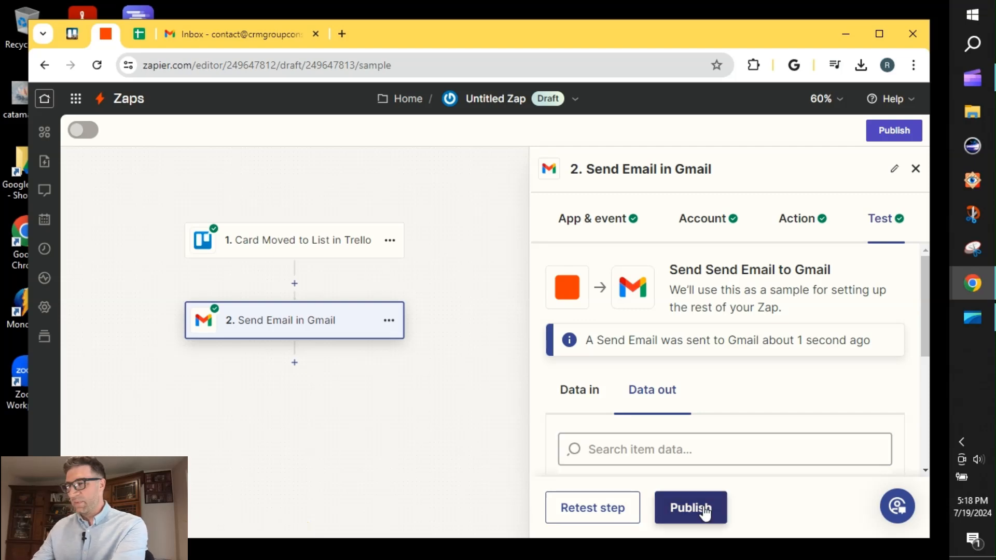
click(703, 512)
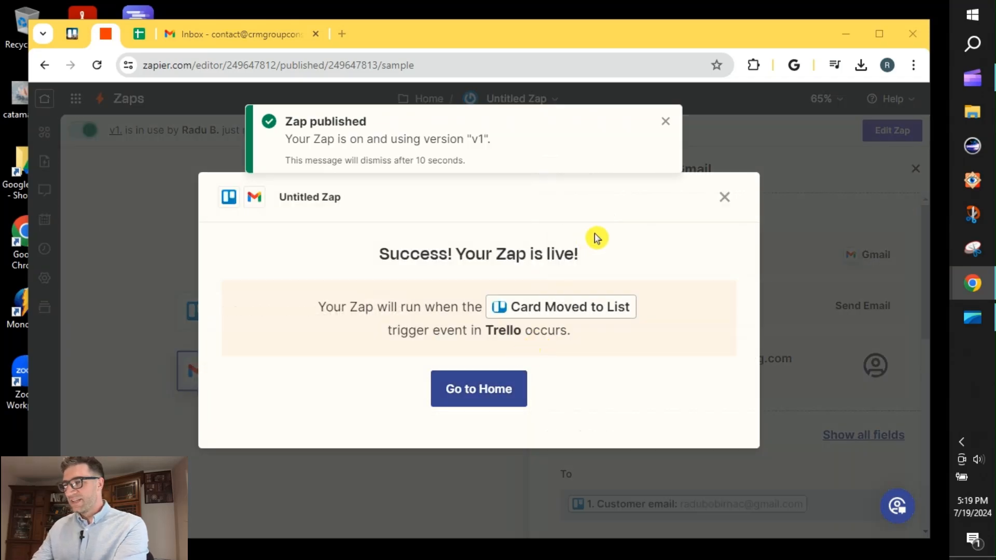
click(495, 395)
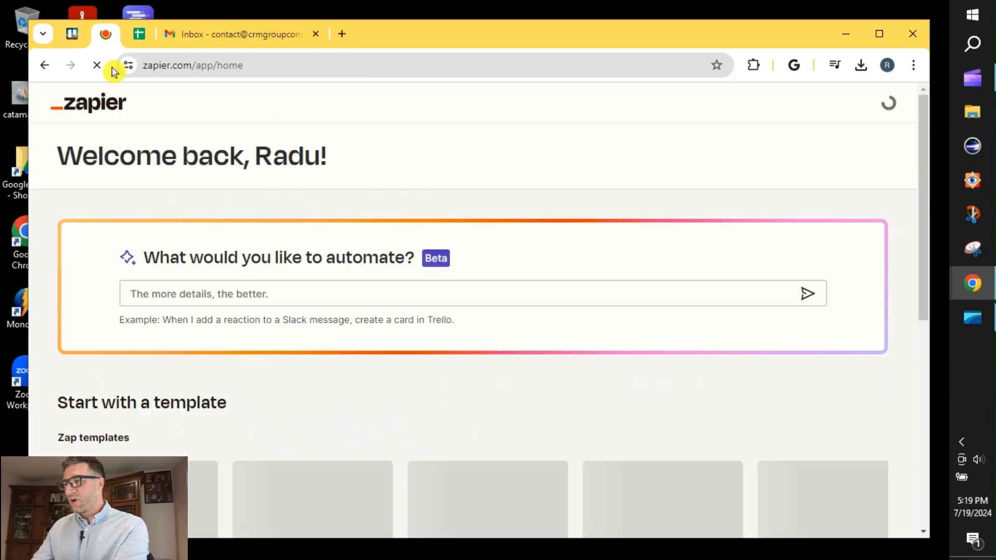
Switch to Trello and move the card in Job Completed to the Invoice Confirmation list, below the Batman card
click(72, 34)
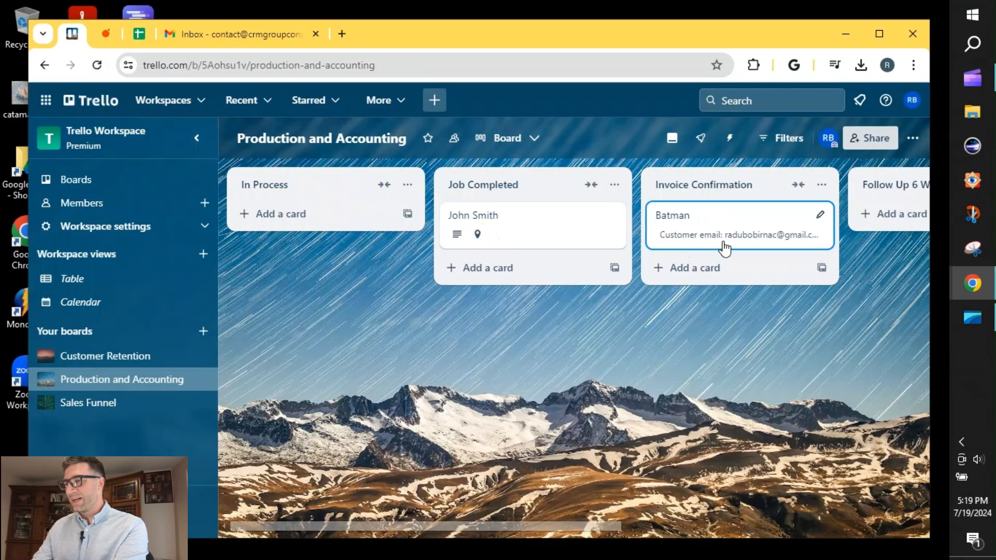
drag(584, 243, 744, 280)
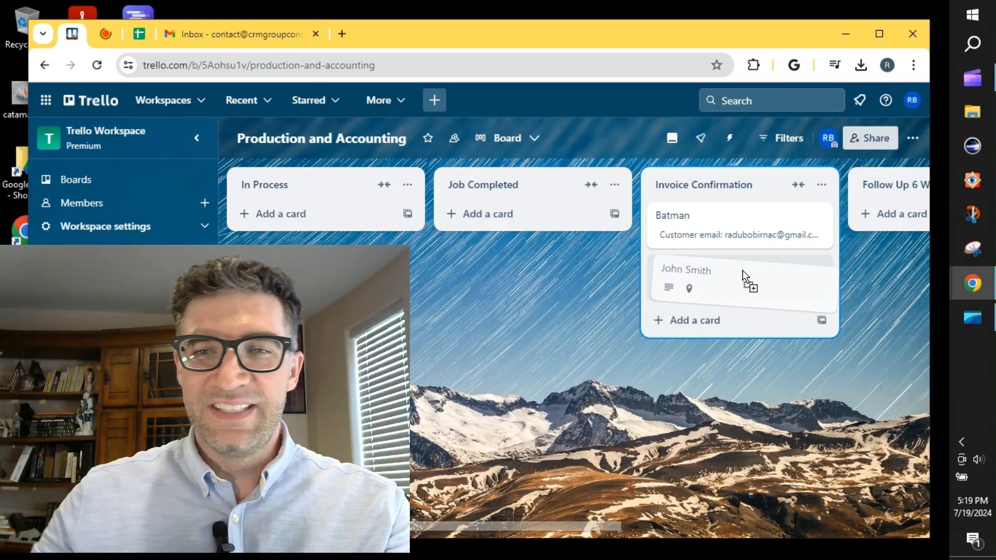